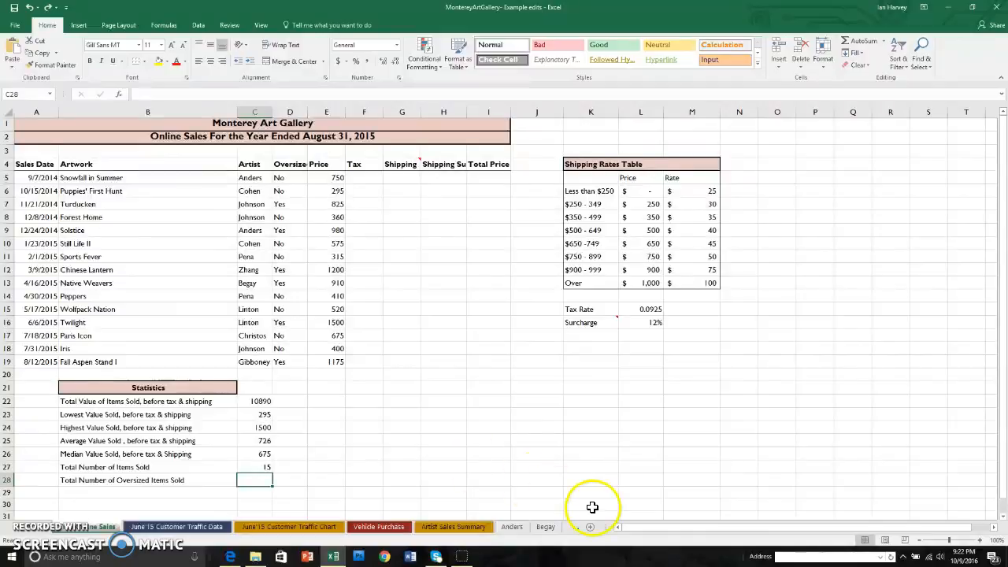
{"action": "left_click", "coordinate": [590, 526]}
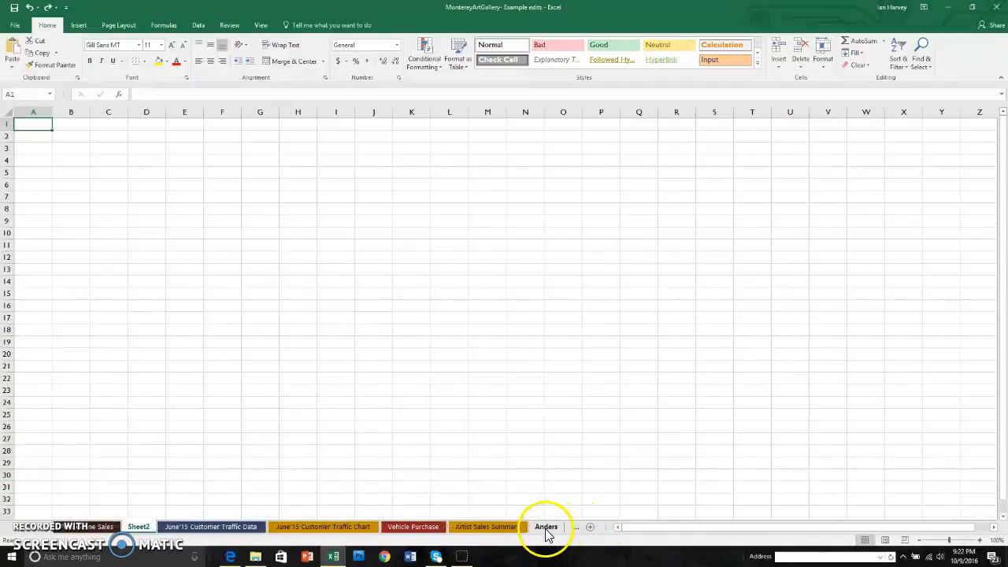
{"action": "right_click", "coordinate": [140, 528]}
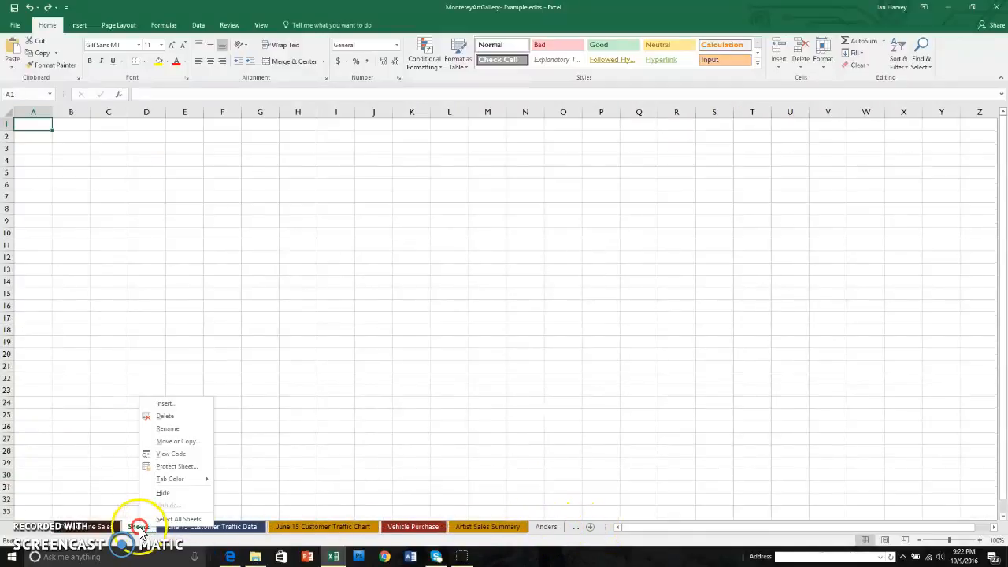
{"action": "left_click", "coordinate": [165, 416]}
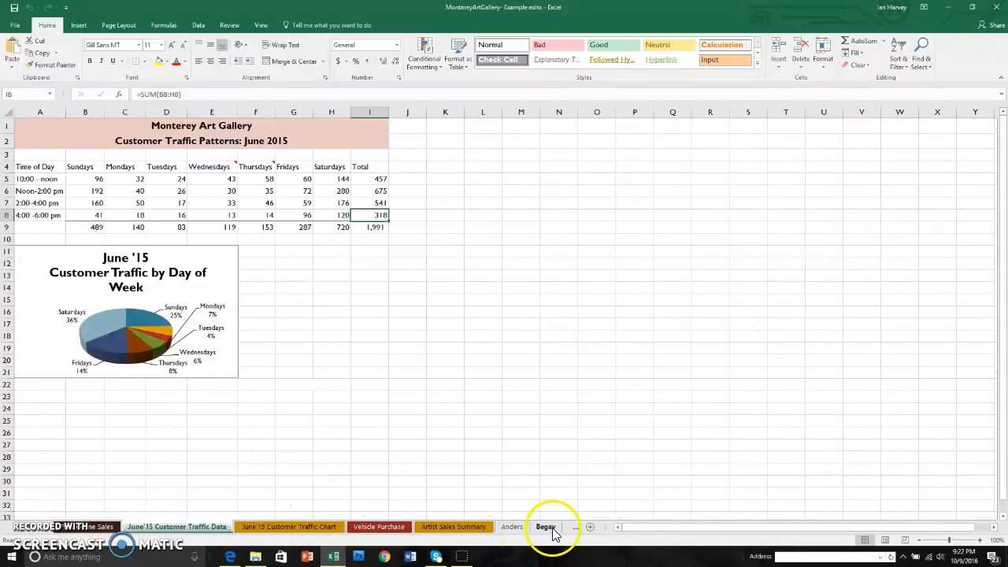
On the artist sheet listing Blue and Solar Eclipse, total the September sales in C10 with a SUM of C5:C9
{"action": "left_click", "coordinate": [576, 527]}
{"action": "left_click", "coordinate": [575, 529]}
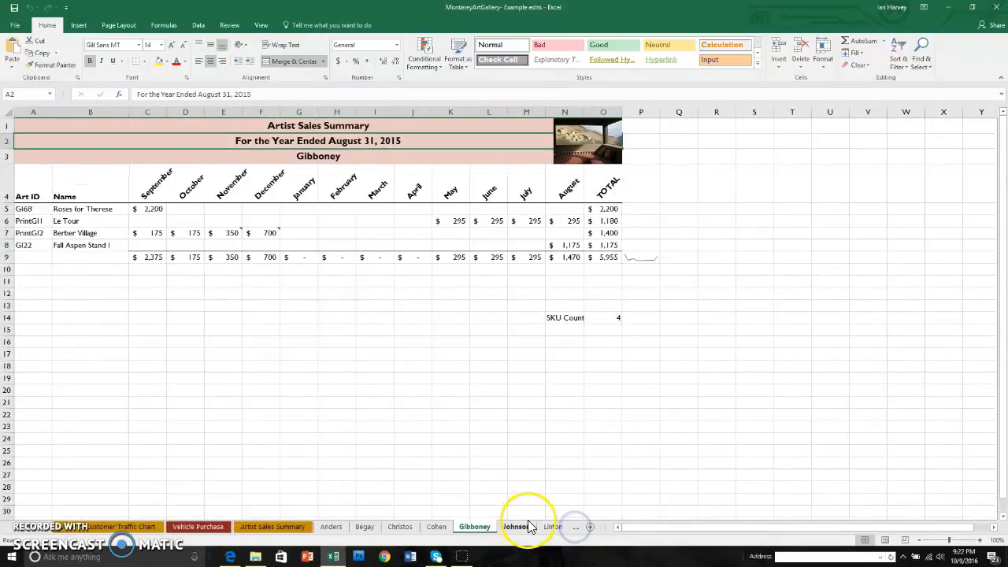
{"action": "left_click", "coordinate": [554, 526]}
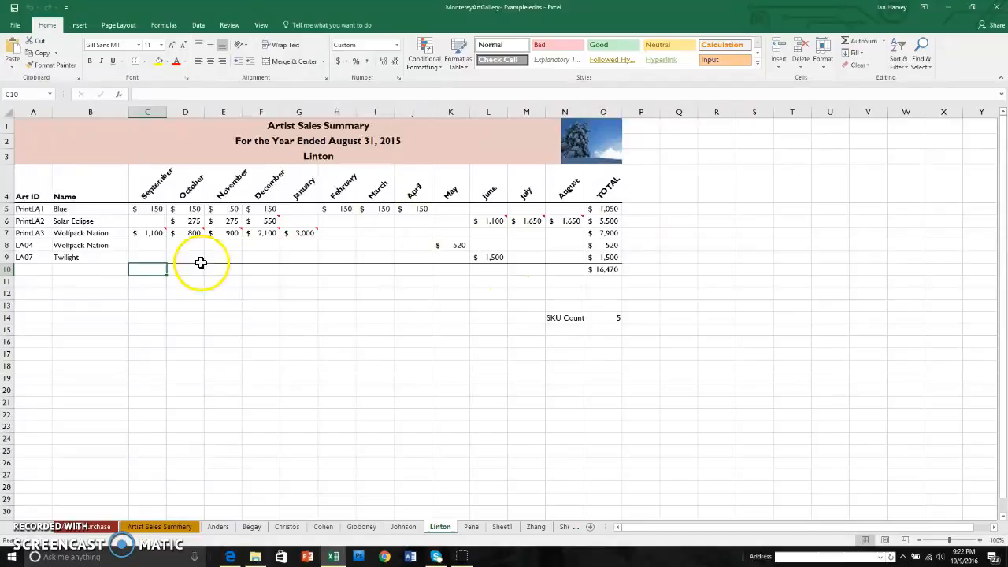
{"action": "left_click", "coordinate": [858, 41]}
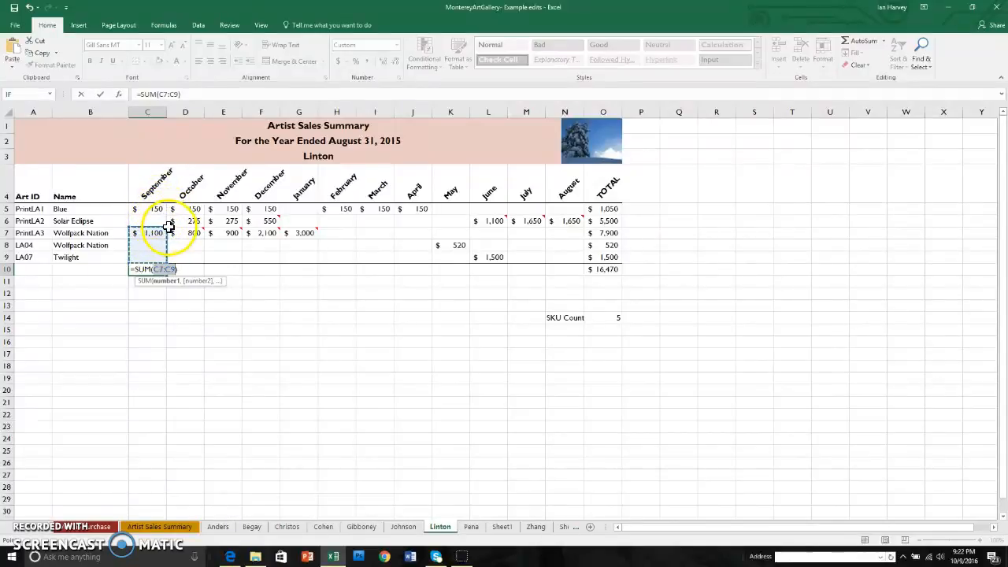
{"action": "left_click_drag", "start_coordinate": [166, 226], "coordinate": [158, 207]}
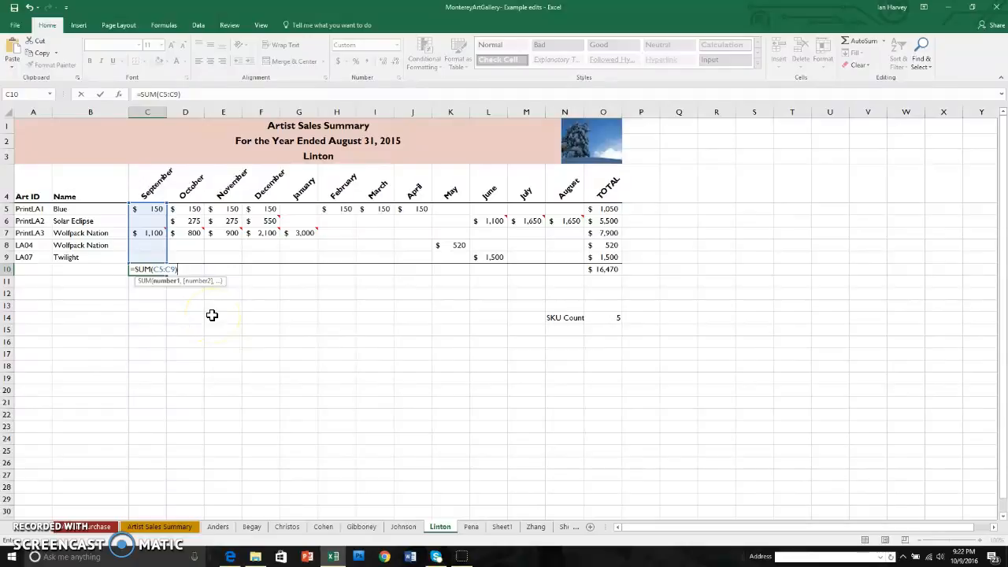
{"action": "key", "text": "Return"}
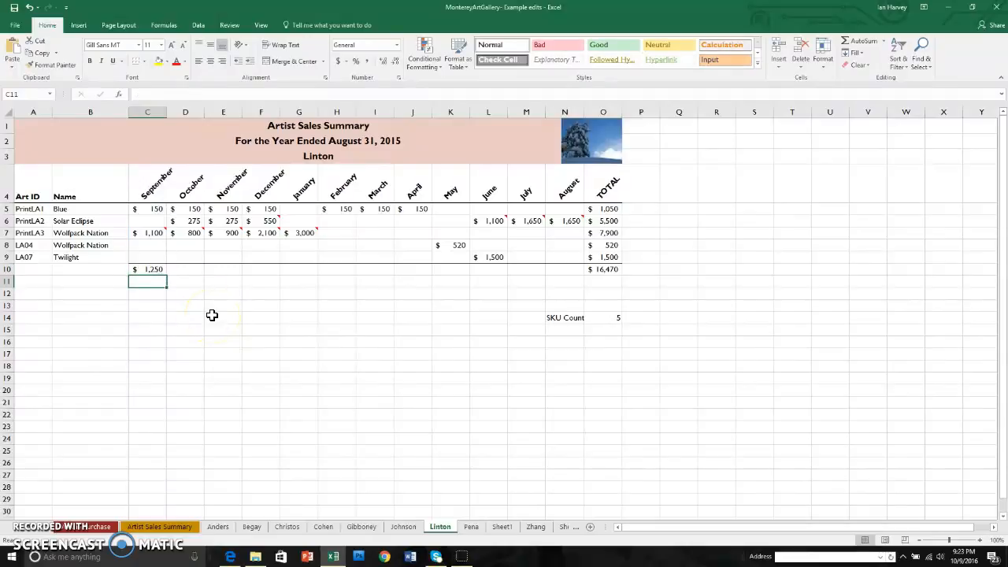
Fill the September total formula from C10 across the remaining months through August in N10
{"action": "left_click", "coordinate": [152, 269]}
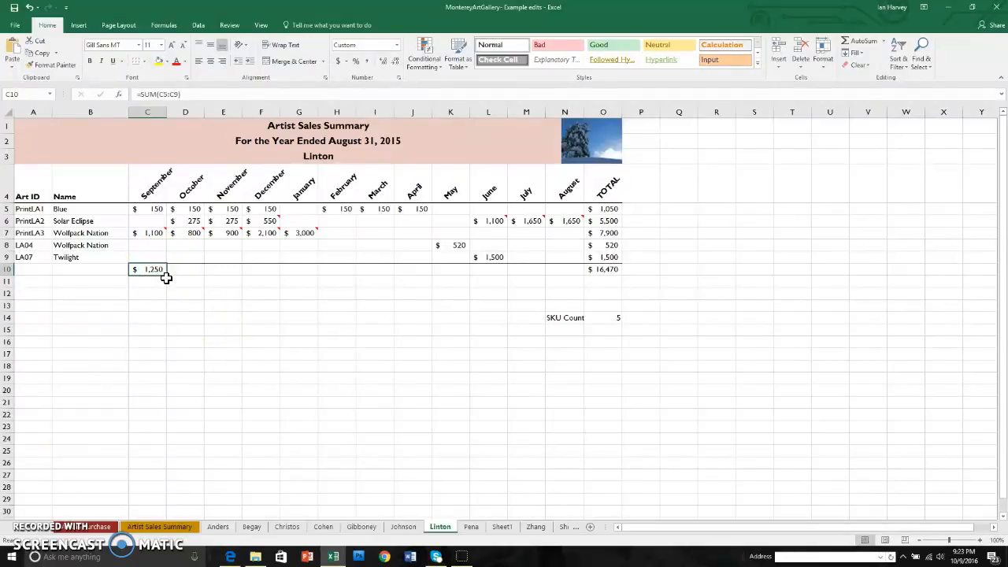
{"action": "left_click_drag", "start_coordinate": [165, 276], "coordinate": [587, 268]}
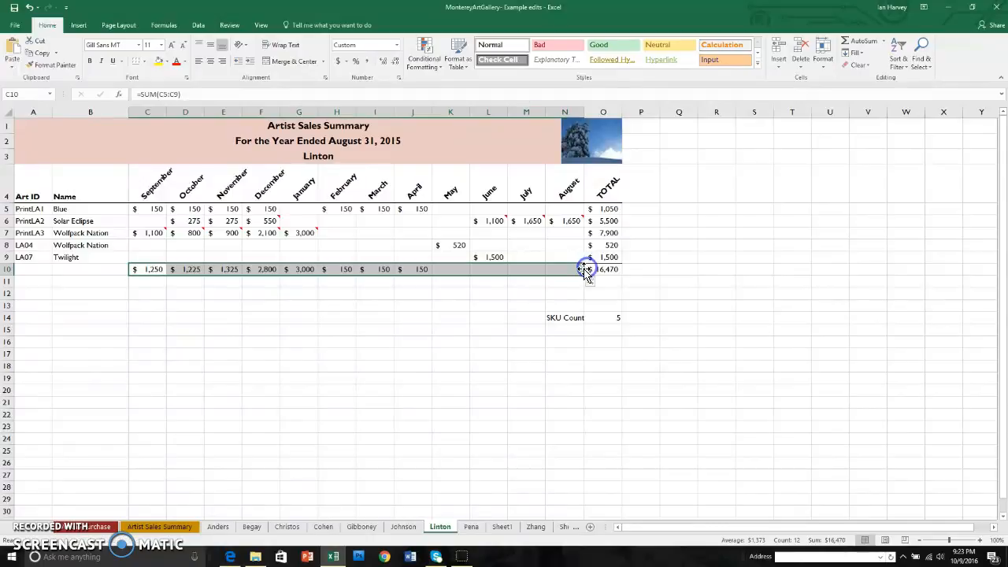
{"action": "left_click", "coordinate": [295, 316]}
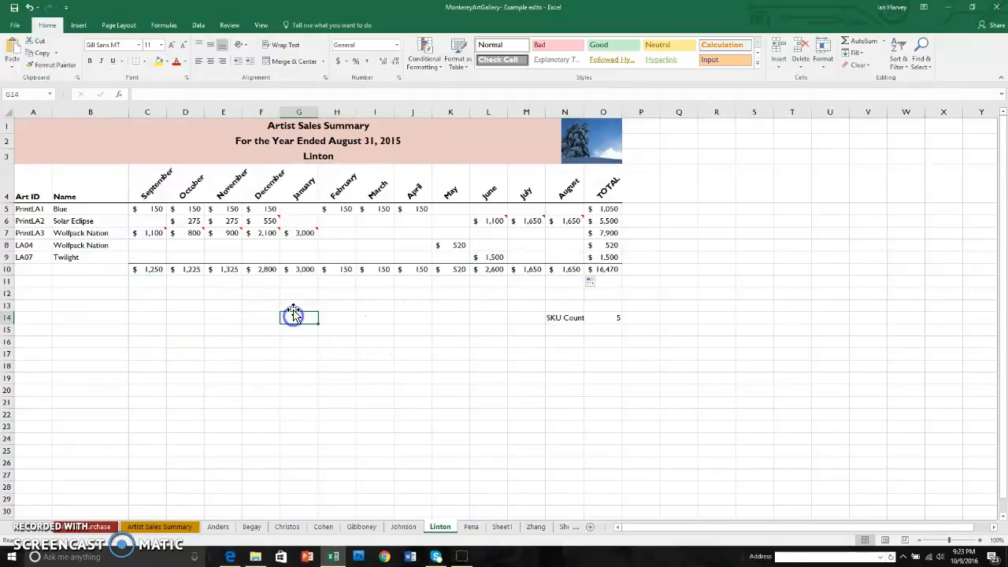
Examine which cells the December total formula in F10 adds, leaving the formula as it is
{"action": "double_click", "coordinate": [268, 270]}
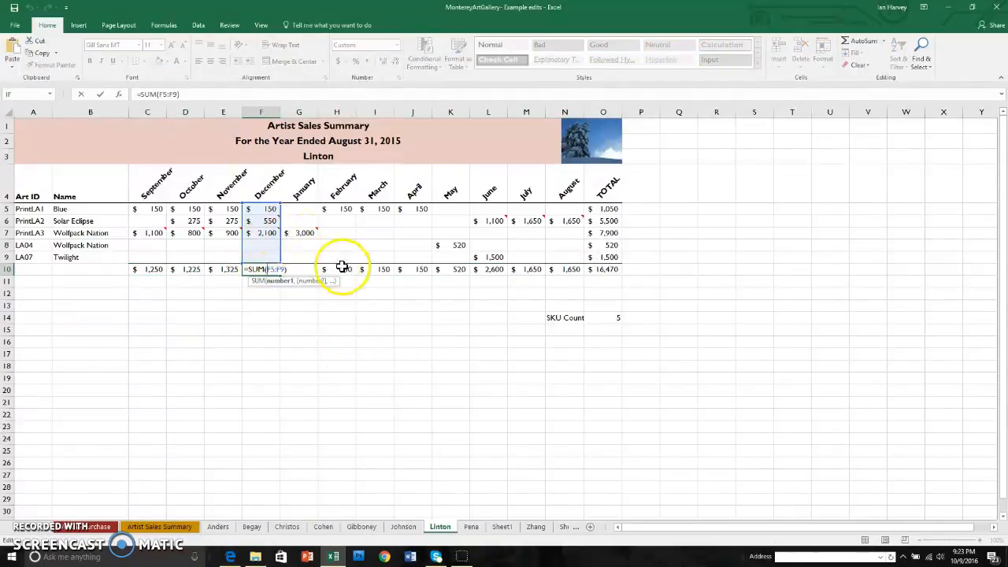
{"action": "left_click", "coordinate": [410, 353]}
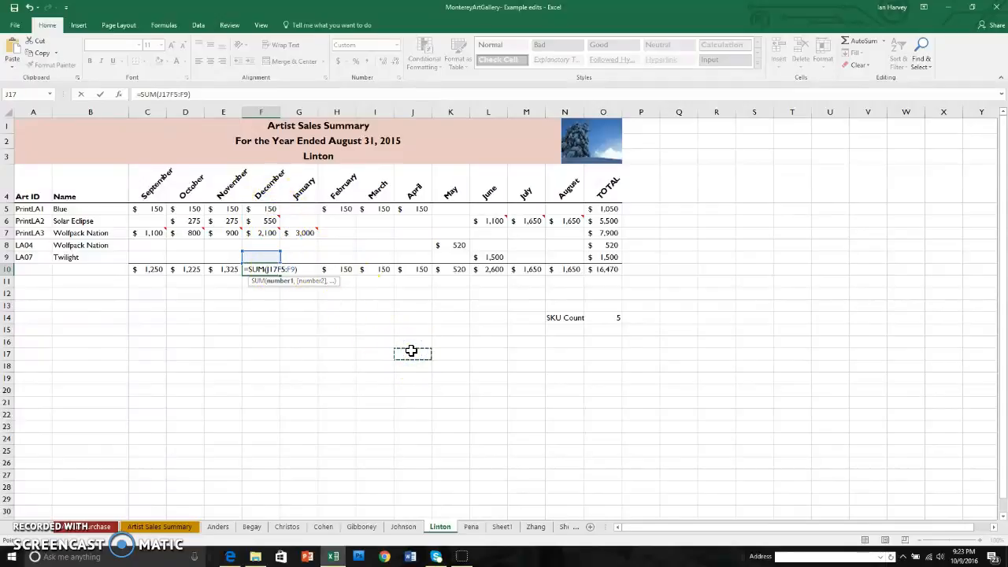
{"action": "left_click", "coordinate": [30, 7]}
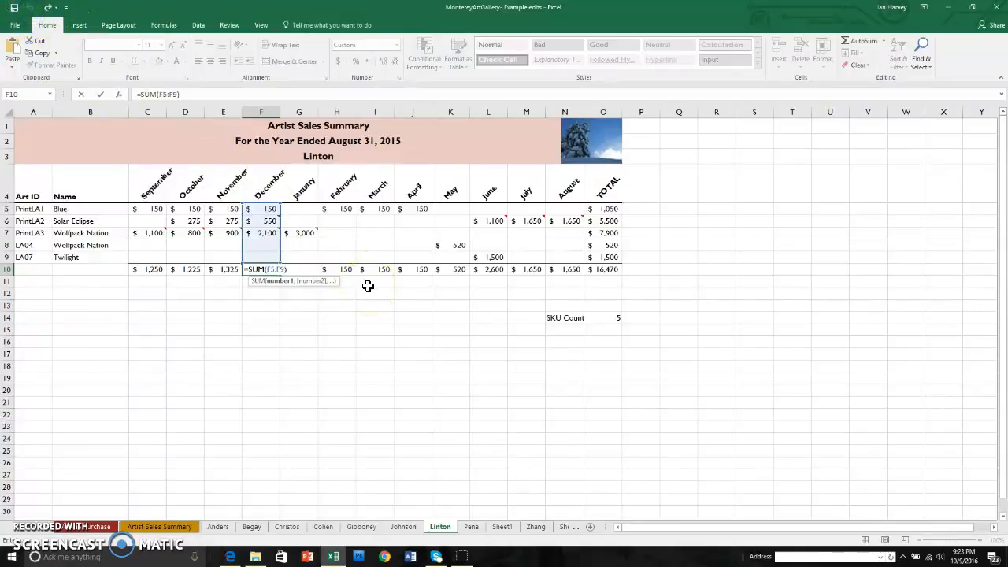
{"action": "key", "text": "ctrl+Return"}
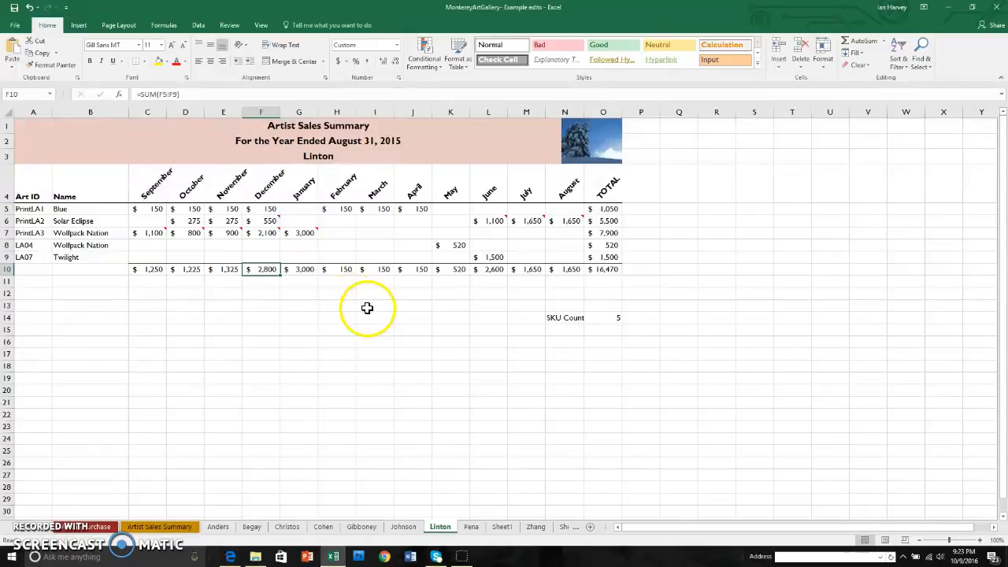
In B15 of the Artist Sales Summary sheet, sum the SKU count cell O14 across all the artist sheets with one SUM formula
{"action": "left_click", "coordinate": [159, 526]}
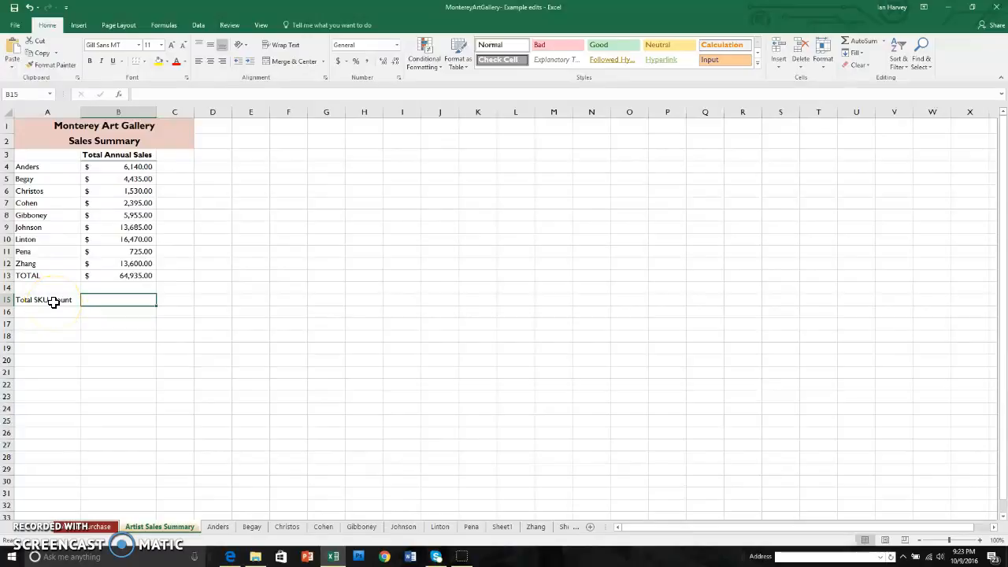
{"action": "left_click", "coordinate": [288, 526]}
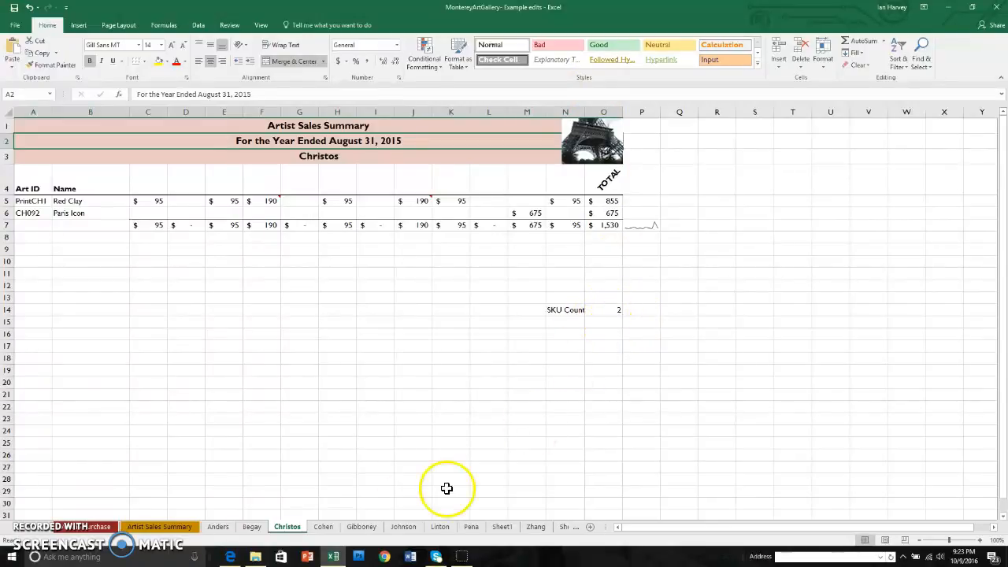
{"action": "left_click", "coordinate": [182, 529]}
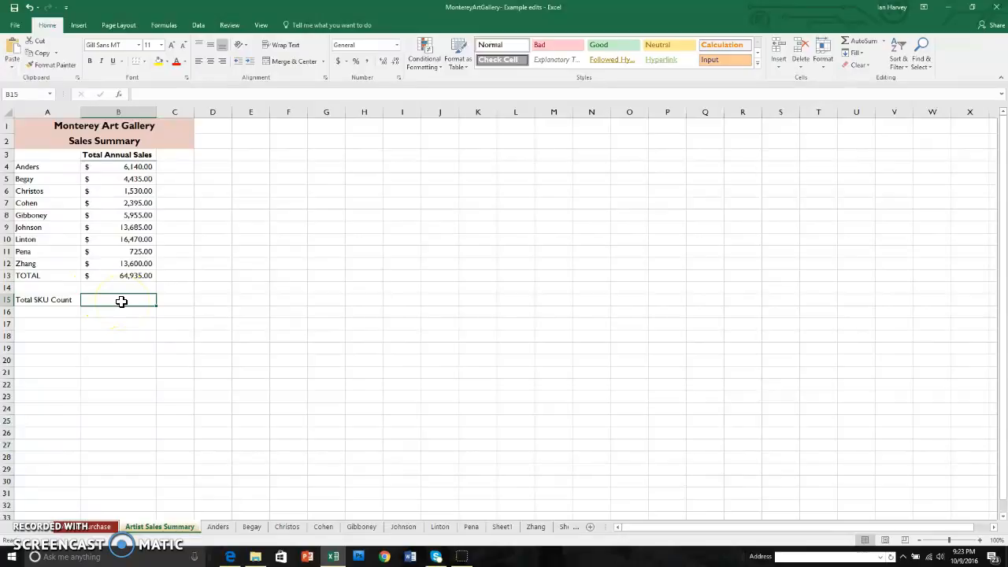
{"action": "type", "text": "="}
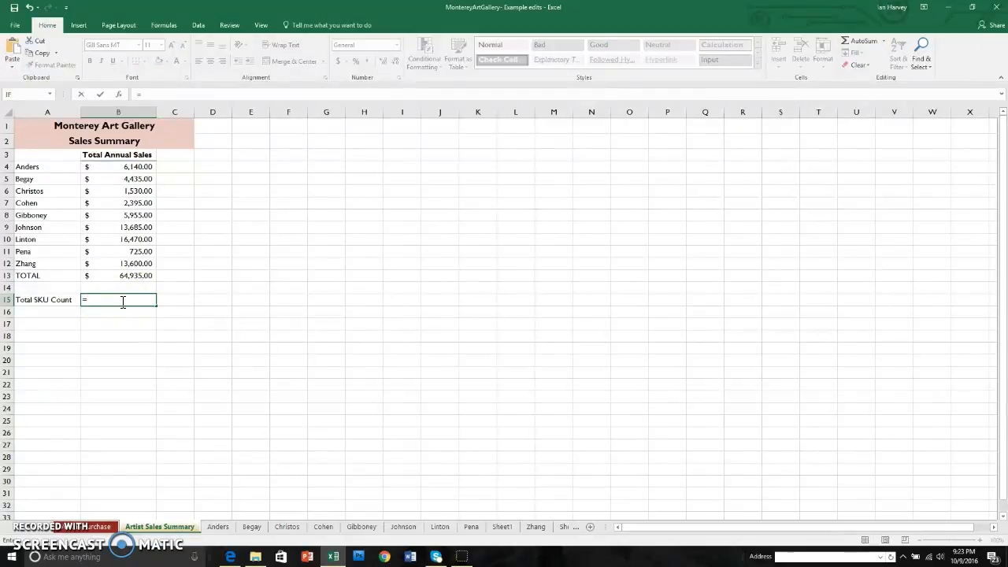
{"action": "type", "text": "sum"}
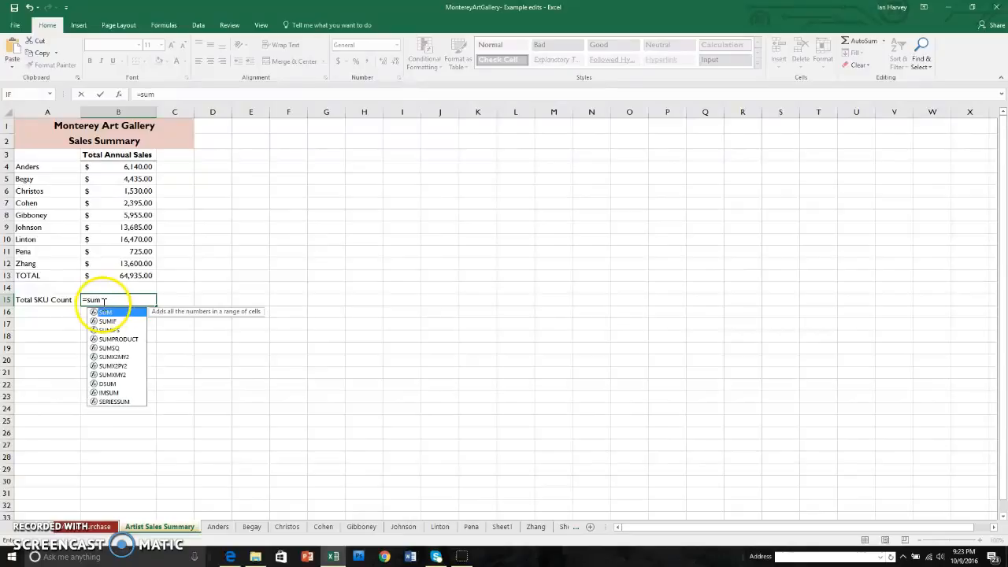
{"action": "double_click", "coordinate": [105, 312]}
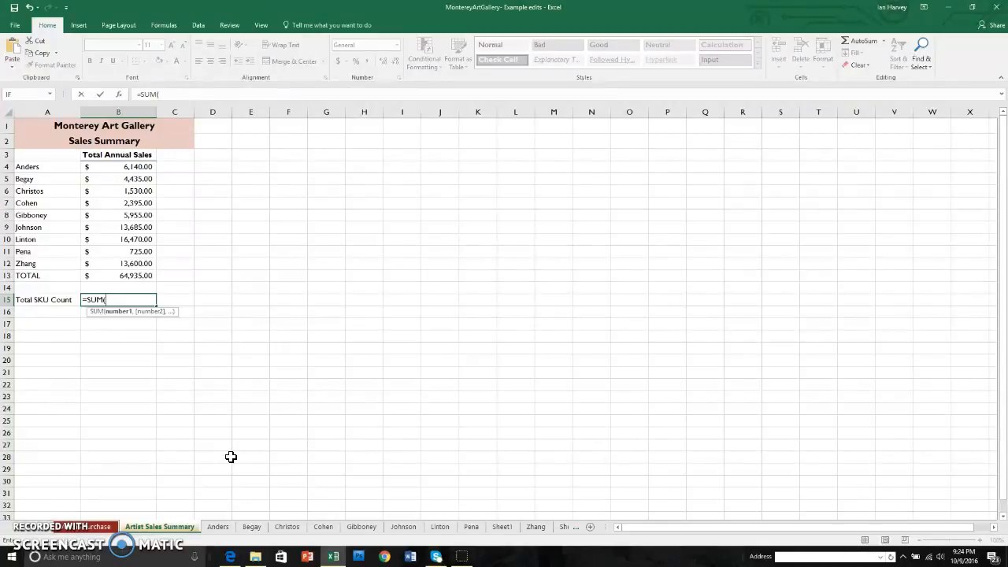
{"action": "left_click", "coordinate": [220, 527]}
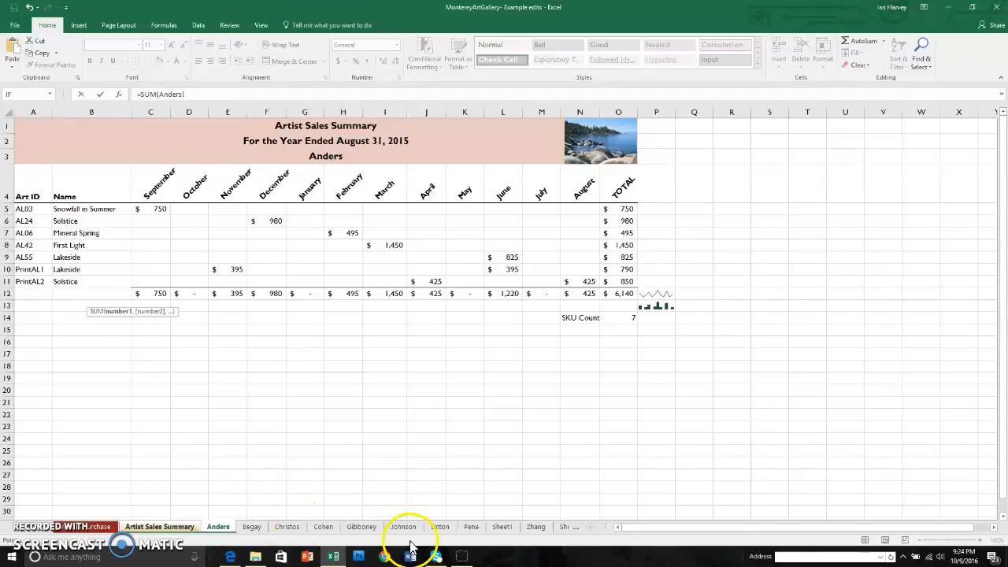
{"action": "left_click", "coordinate": [502, 527], "text": "shift"}
{"action": "left_click", "coordinate": [537, 527], "text": "shift"}
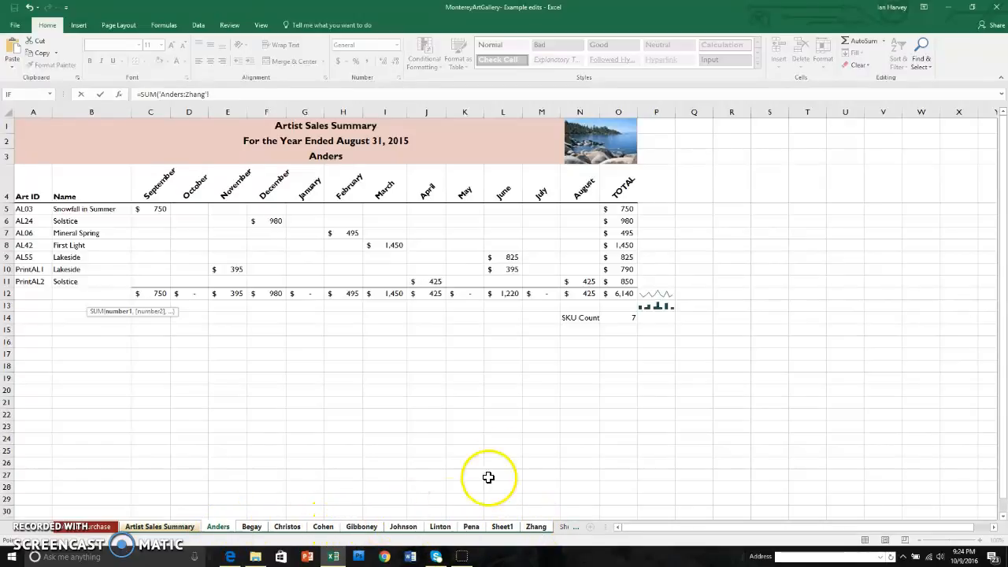
{"action": "left_click", "coordinate": [626, 318]}
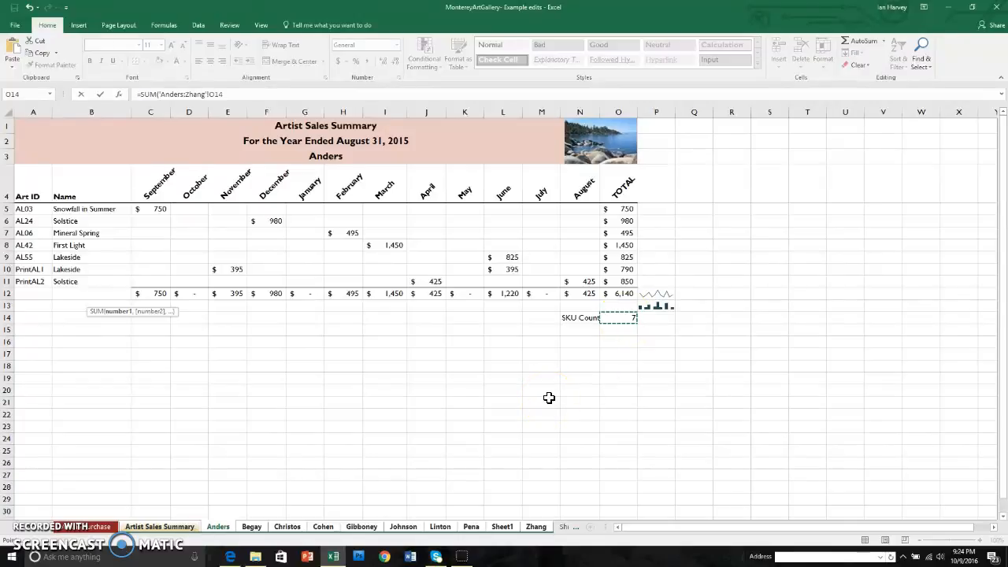
{"action": "key", "text": "Return"}
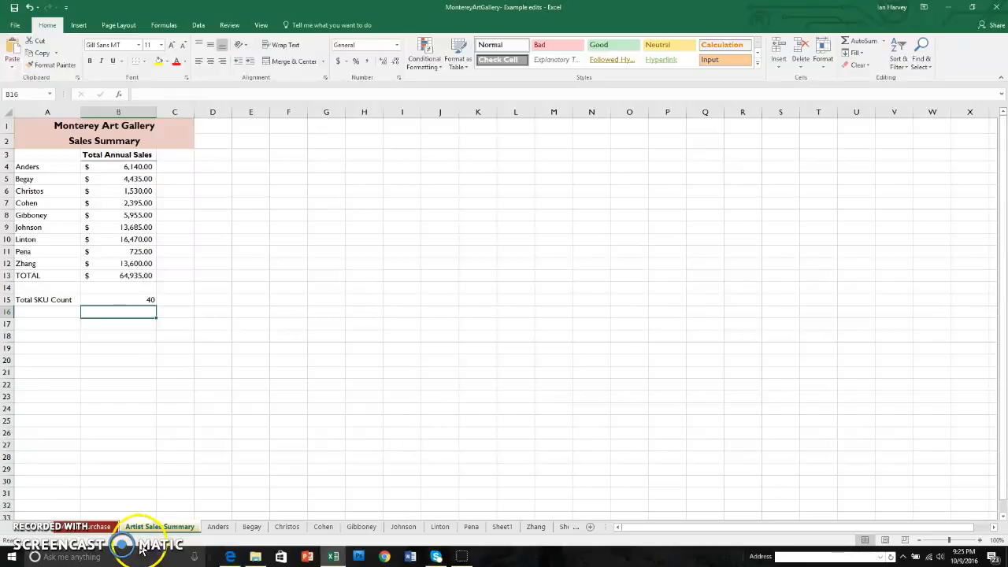
On the Online Sales sheet, examine the cell range used by the Total Value of Items Sold formula in C22
{"action": "left_click", "coordinate": [49, 527]}
{"action": "left_click", "coordinate": [49, 528]}
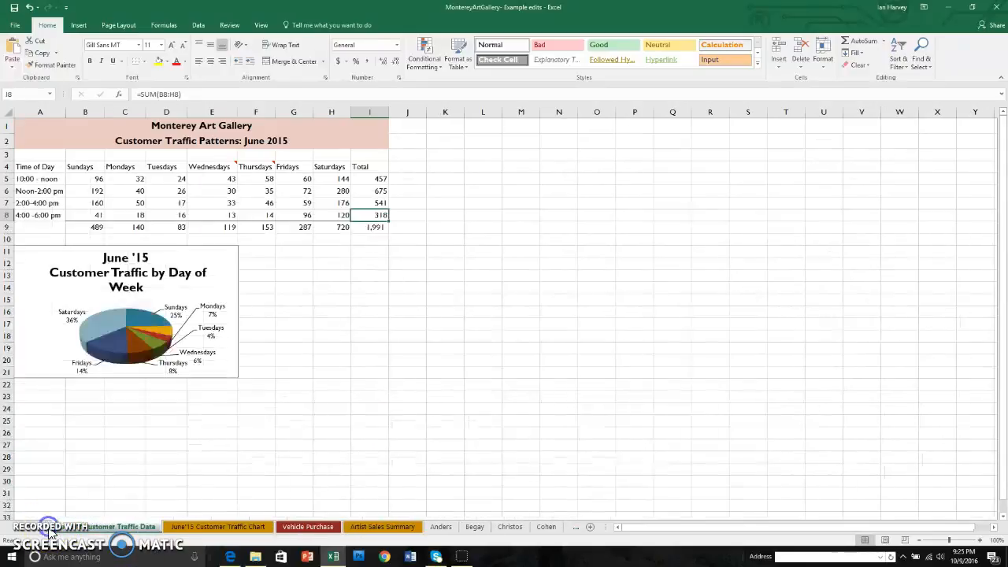
{"action": "left_click", "coordinate": [52, 528]}
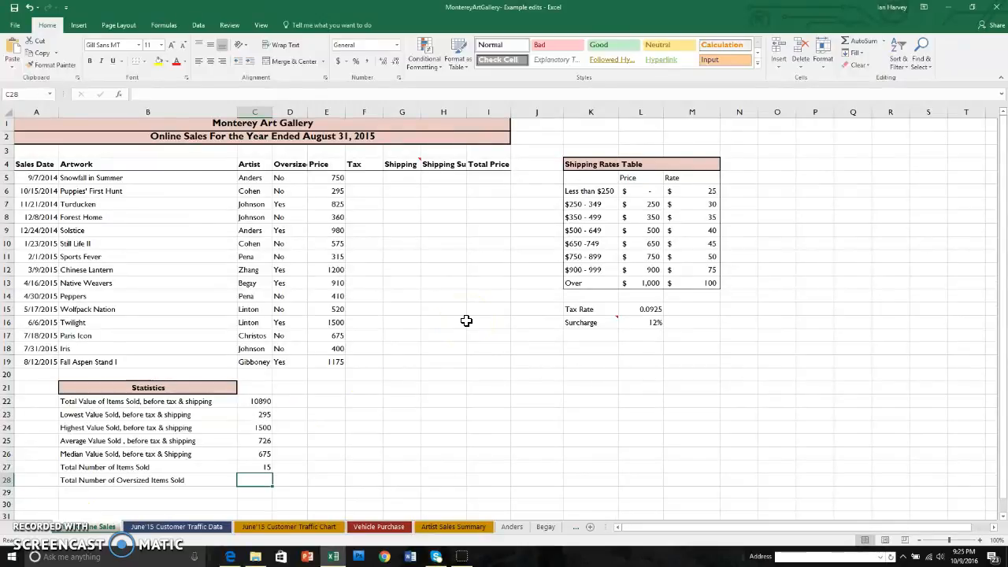
{"action": "double_click", "coordinate": [260, 403]}
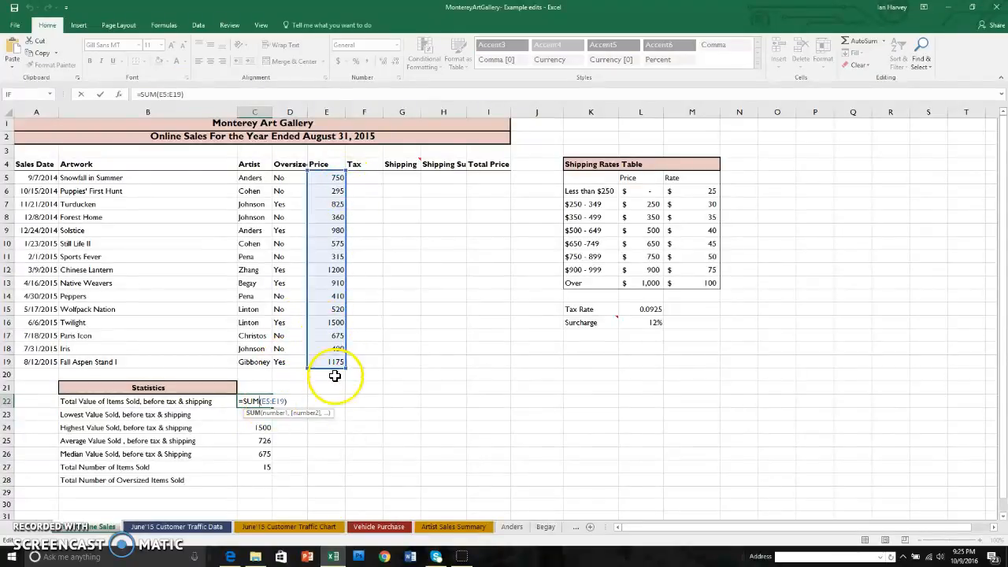
{"action": "left_click", "coordinate": [338, 458]}
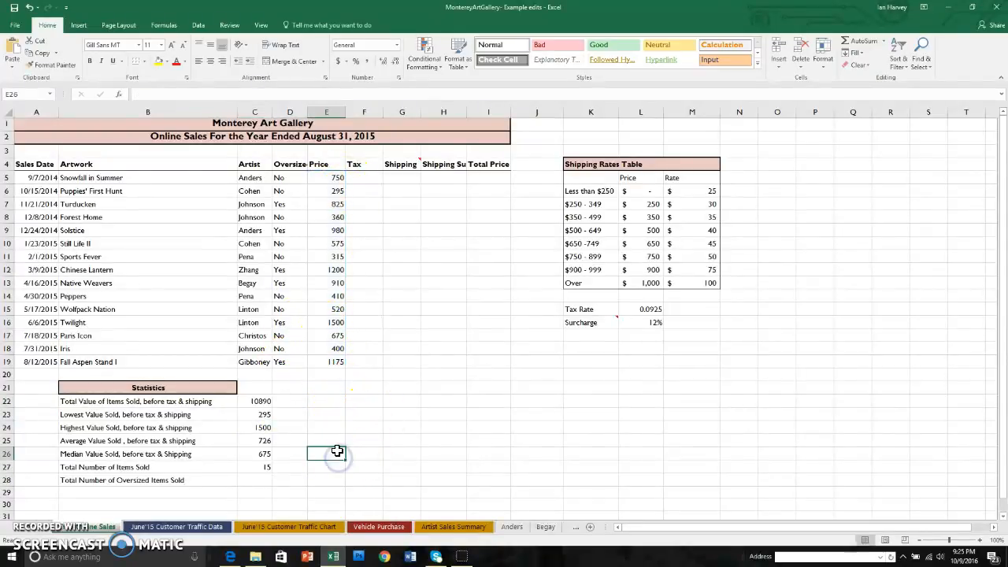
Copy the Total Value of Items Sold formula from C22 into D22 and examine the cell range the copy refers to
{"action": "right_click", "coordinate": [262, 402]}
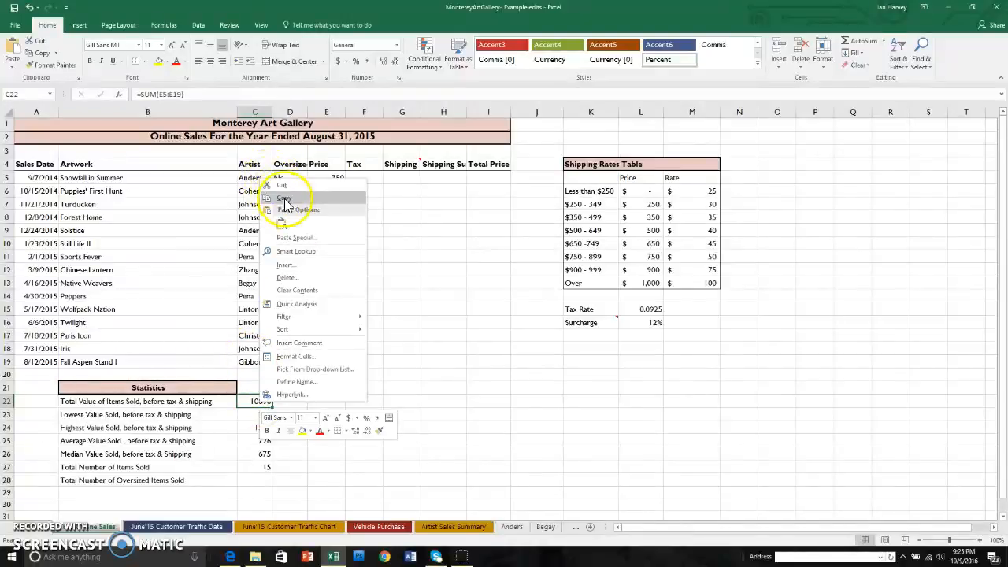
{"action": "left_click", "coordinate": [284, 200]}
{"action": "right_click", "coordinate": [296, 402]}
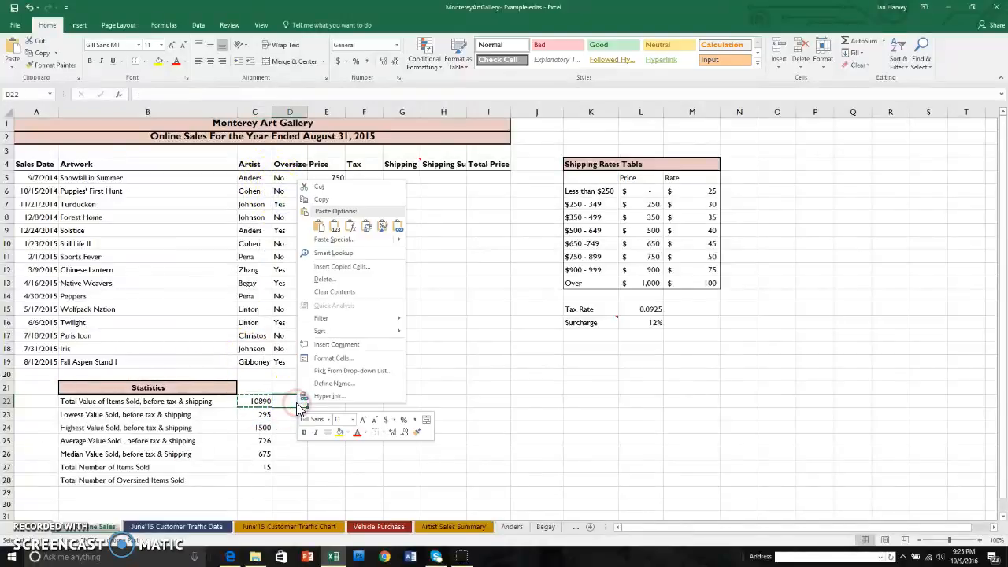
{"action": "left_click", "coordinate": [320, 227]}
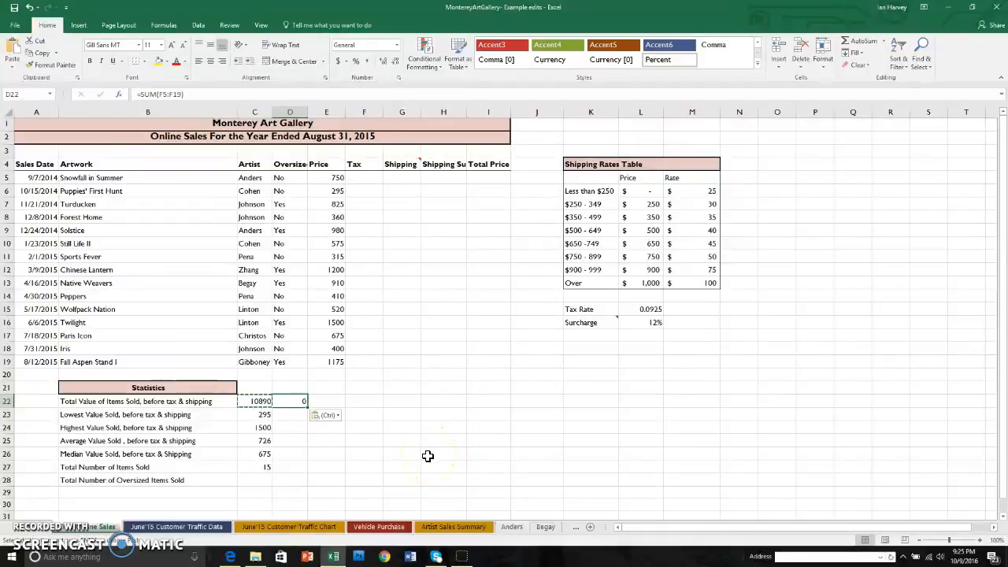
{"action": "key", "text": "Escape"}
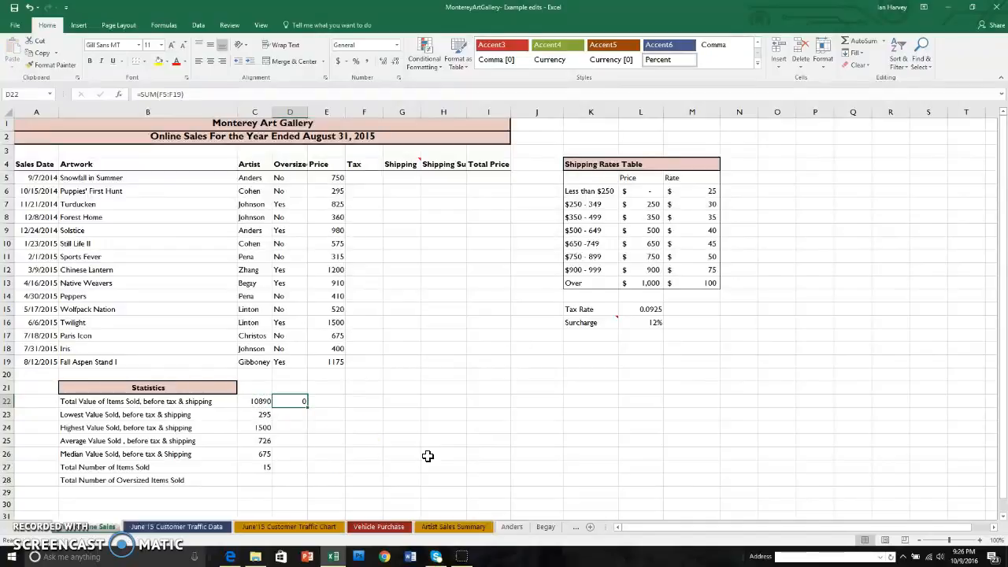
{"action": "double_click", "coordinate": [299, 401]}
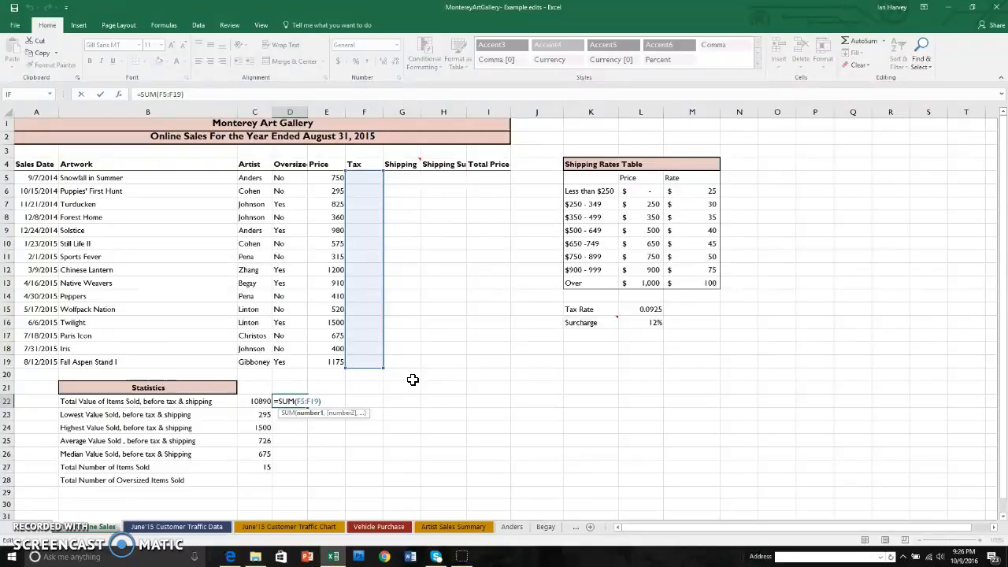
{"action": "key", "text": "ctrl+Return"}
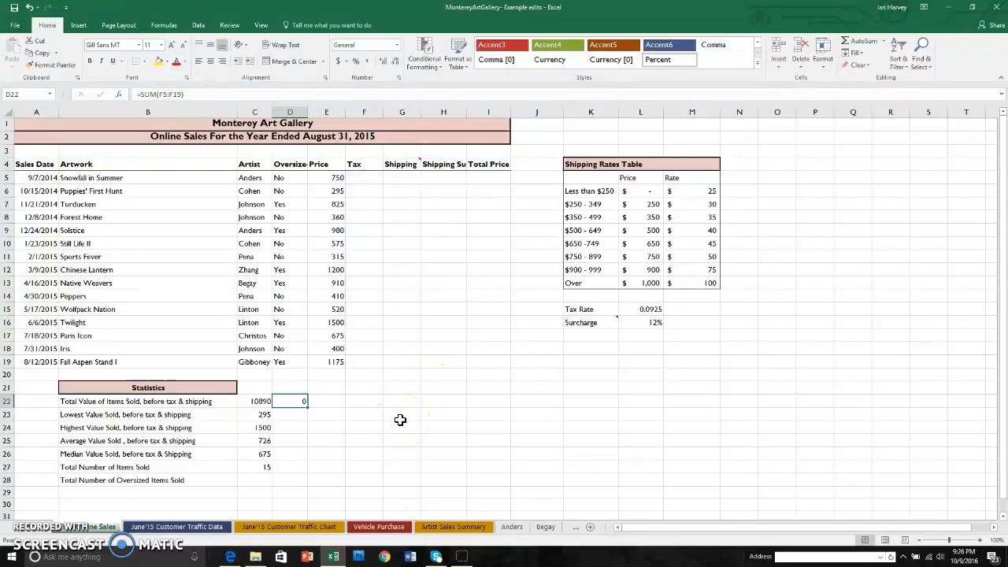
Make the price range in the Total Value of Items Sold formula in C22 absolute, as $E$5:$E$19
{"action": "double_click", "coordinate": [262, 401]}
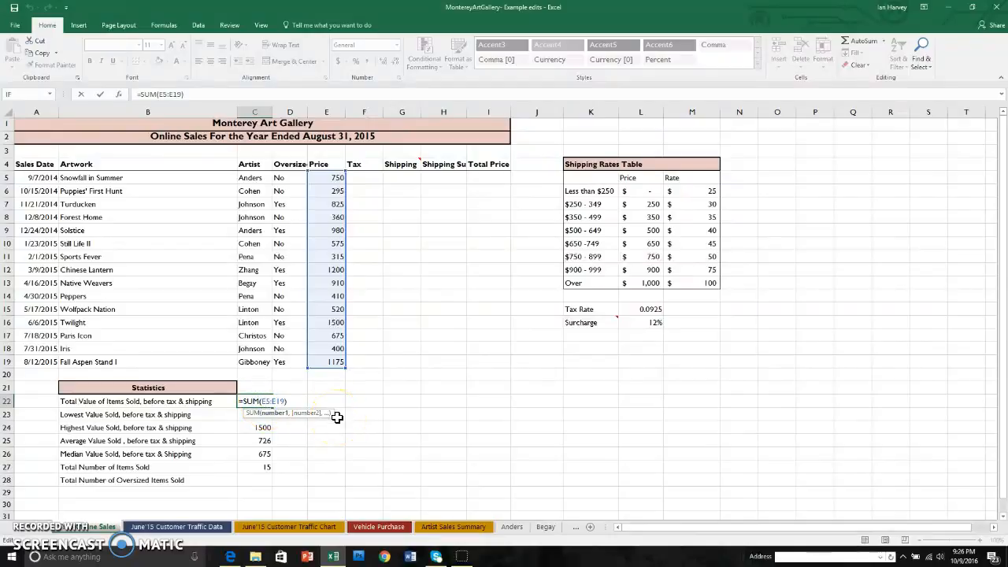
{"action": "key", "text": "F4"}
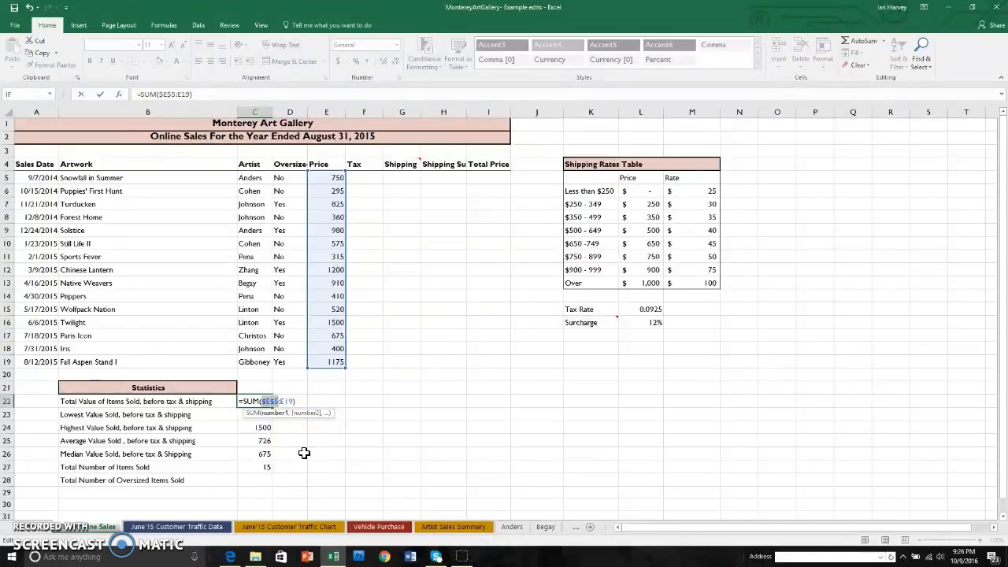
{"action": "left_click", "coordinate": [286, 401]}
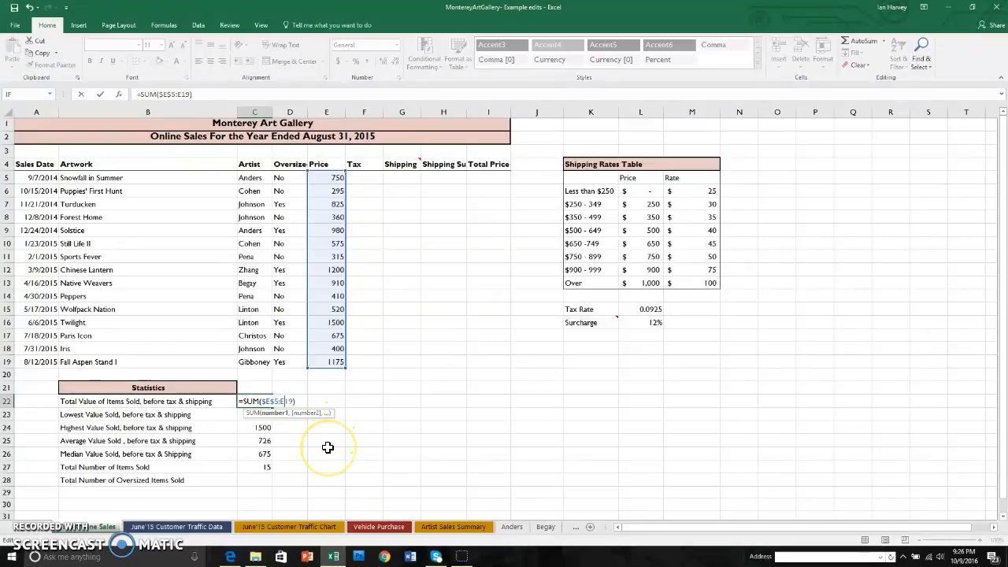
{"action": "key", "text": "F4"}
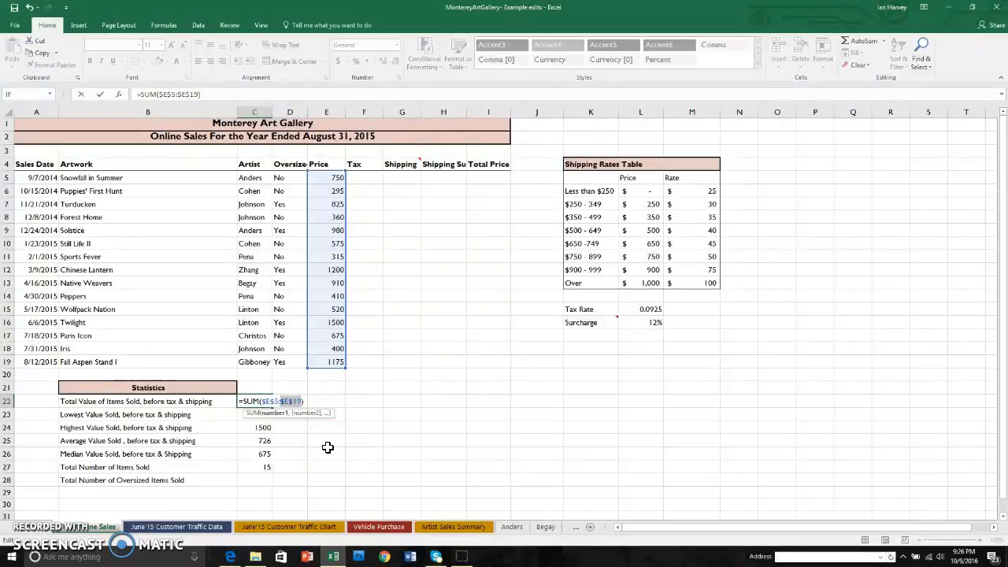
{"action": "key", "text": "Return"}
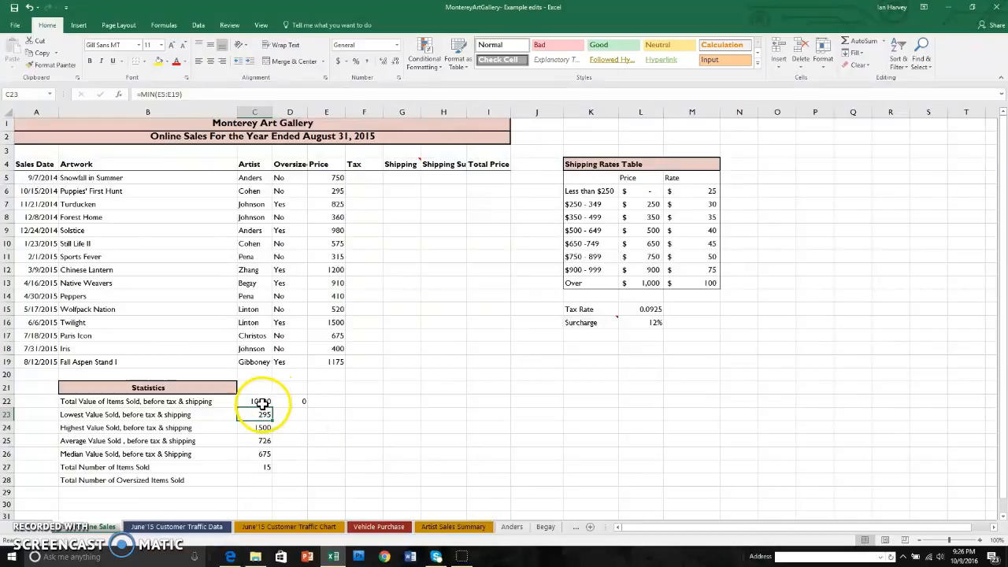
Copy the absolute-reference formula from C22 into E22 and examine the cell range the copy refers to
{"action": "right_click", "coordinate": [261, 403]}
{"action": "left_click", "coordinate": [289, 202]}
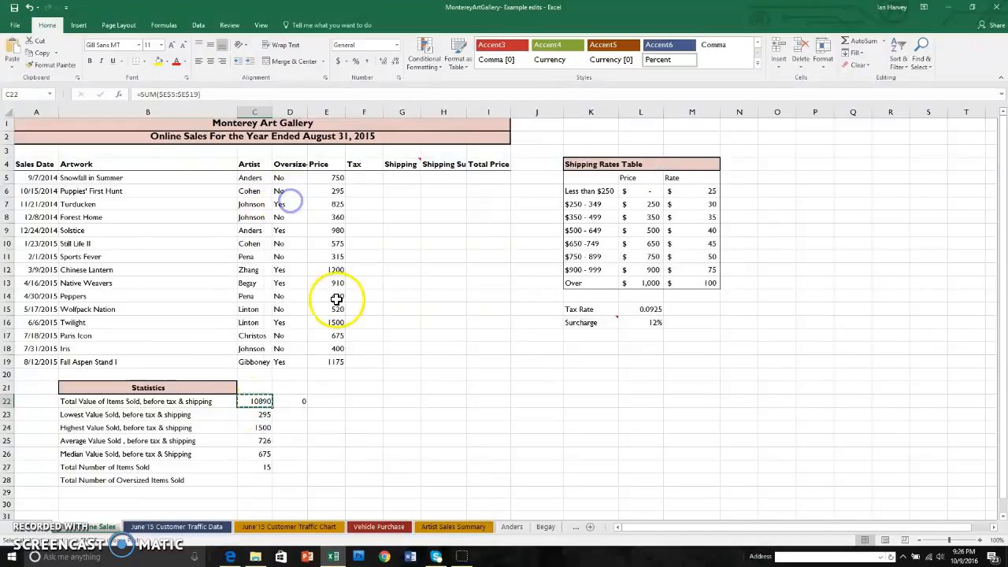
{"action": "right_click", "coordinate": [330, 403]}
{"action": "left_click", "coordinate": [357, 229]}
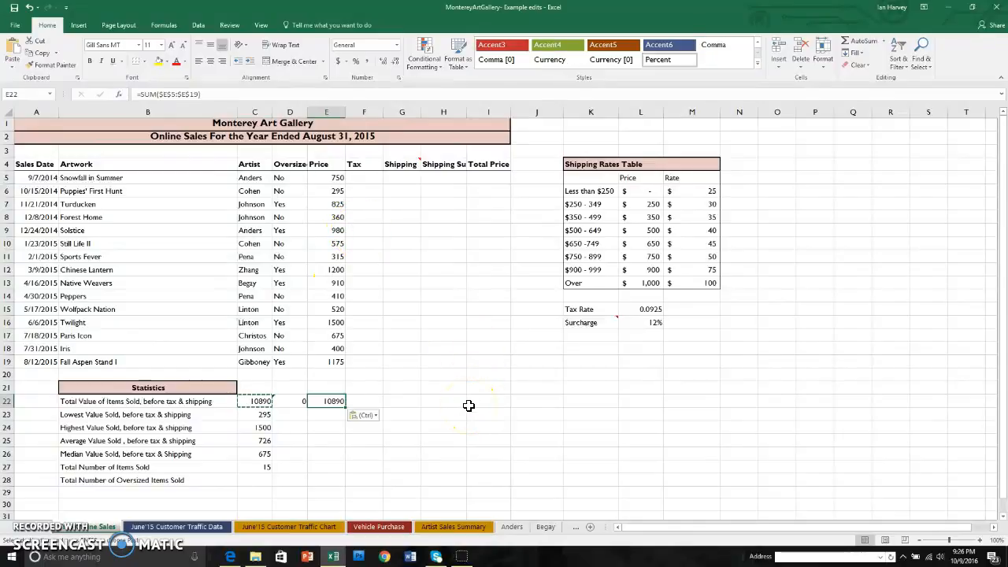
{"action": "key", "text": "Escape"}
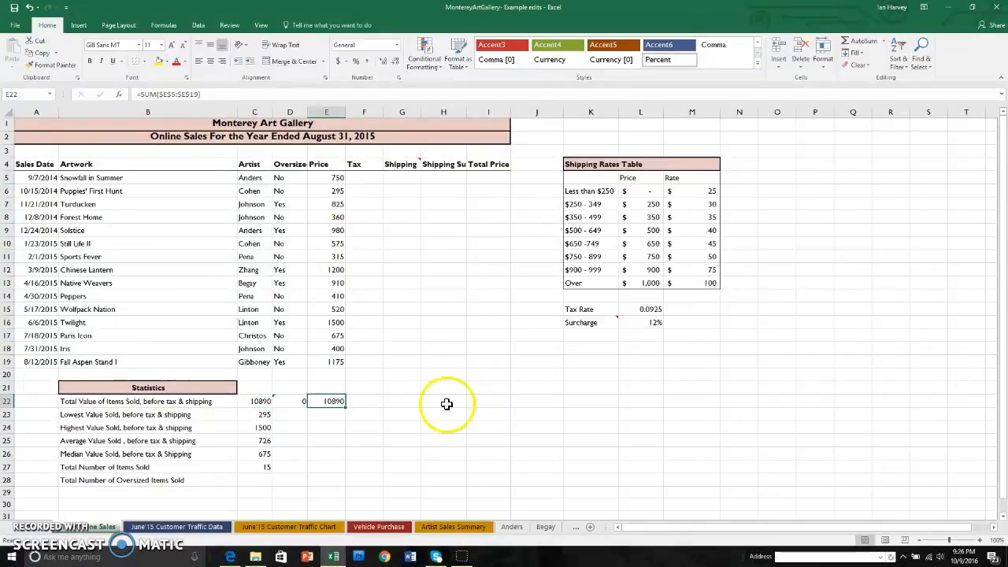
{"action": "left_click", "coordinate": [332, 403]}
{"action": "double_click", "coordinate": [332, 402]}
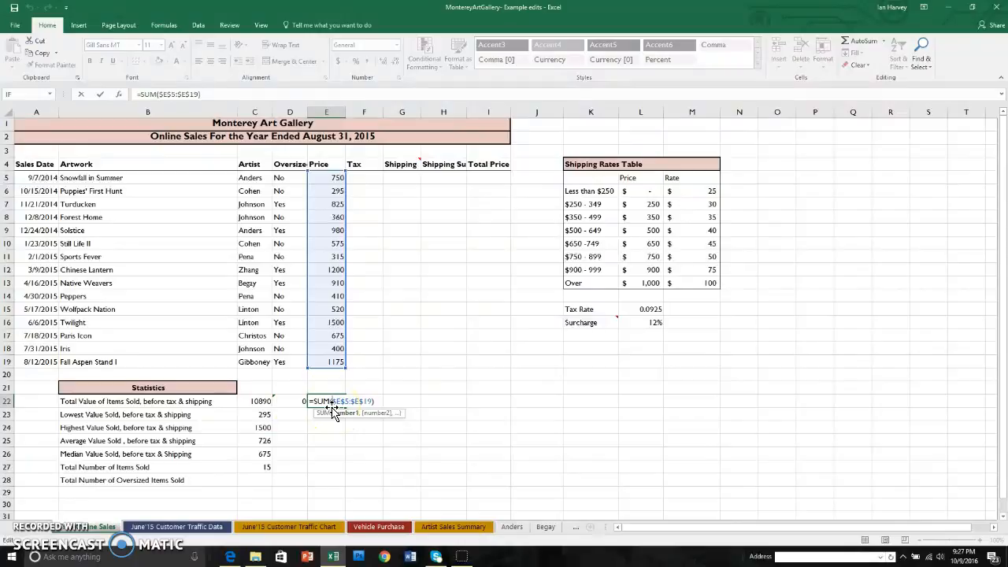
{"action": "key", "text": "ctrl+Return"}
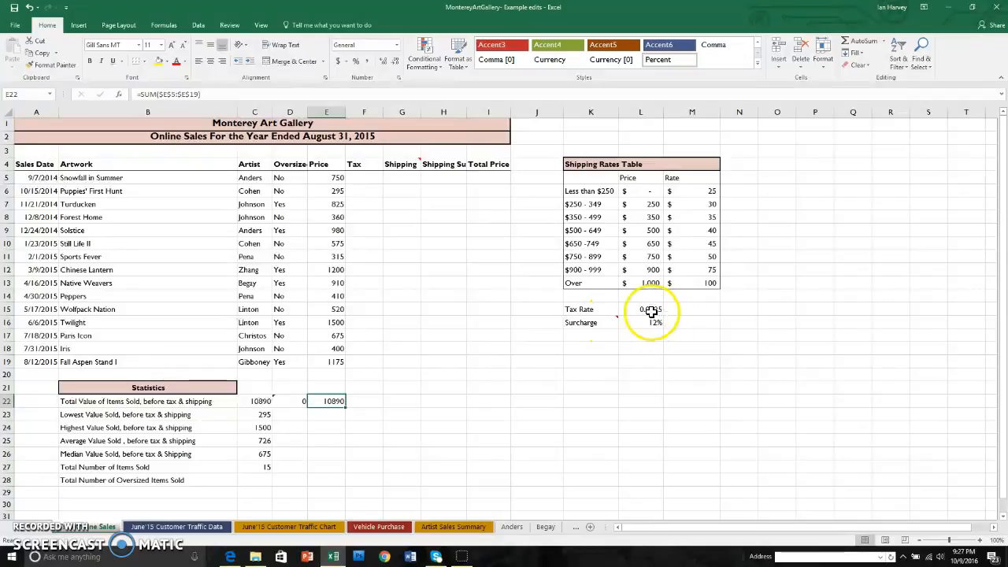
In F5, calculate the tax for Snowfall in Summer by multiplying its price by an absolute reference to the tax rate, =E5*$L$15
{"action": "left_click", "coordinate": [366, 178]}
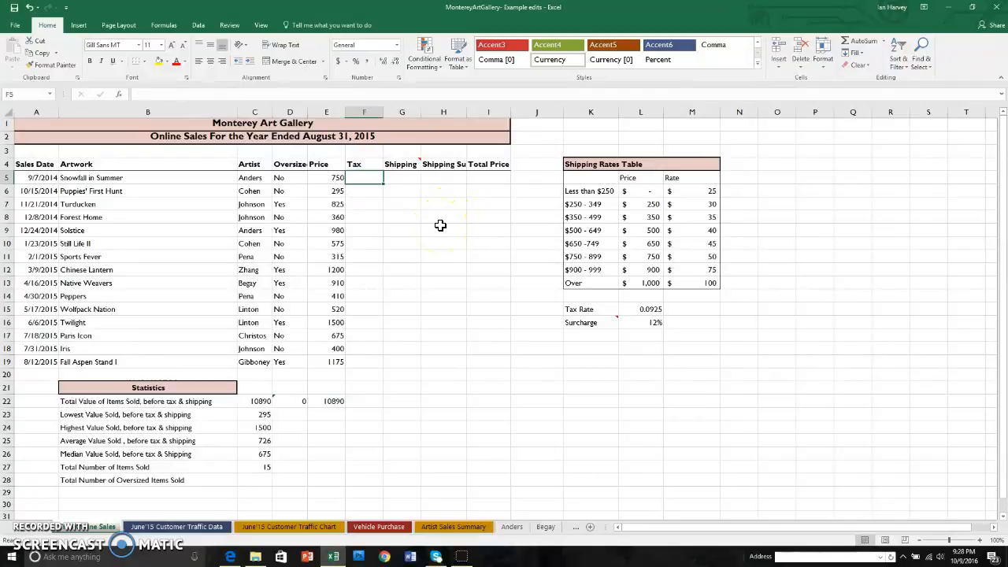
{"action": "type", "text": "="}
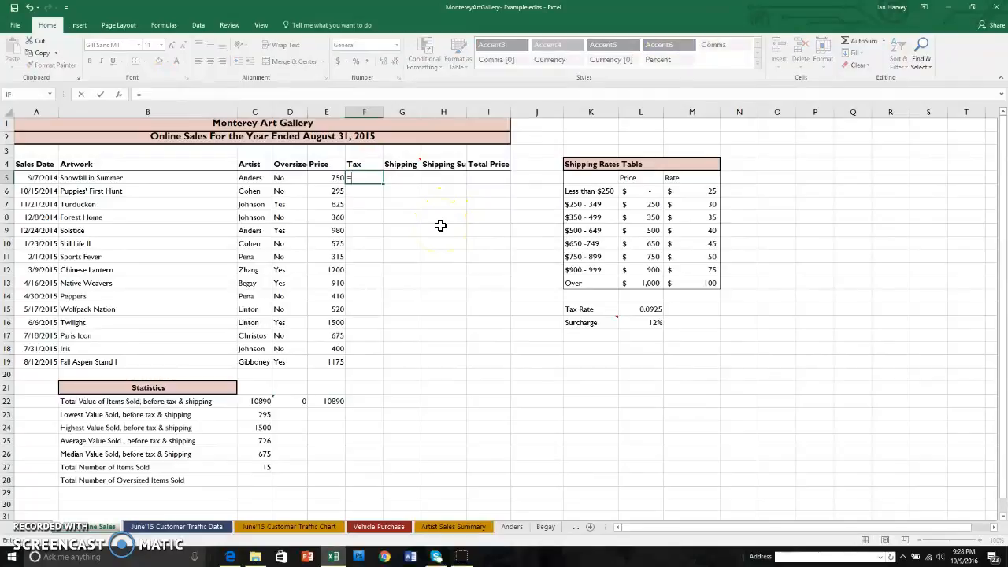
{"action": "left_click", "coordinate": [330, 178]}
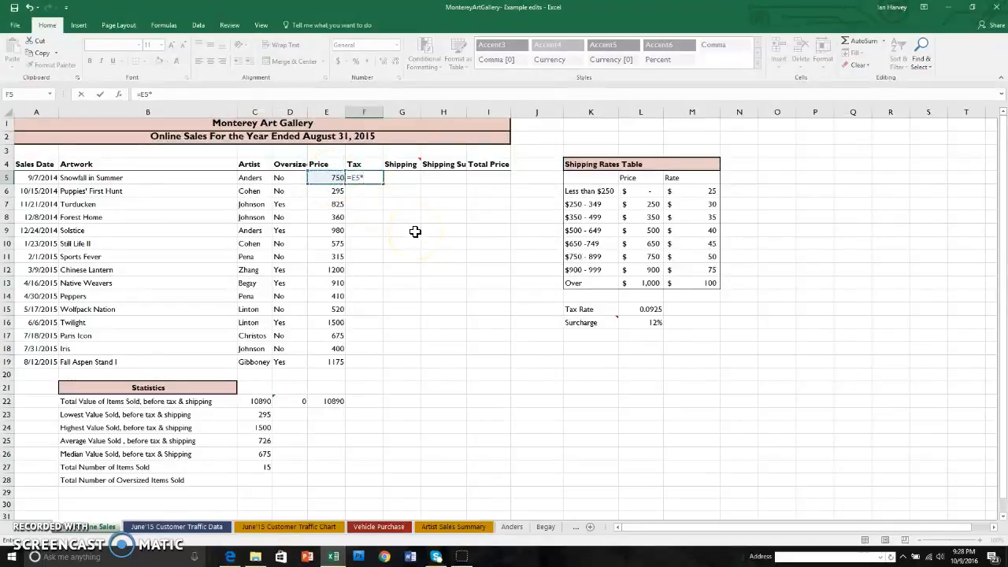
{"action": "left_click", "coordinate": [655, 310]}
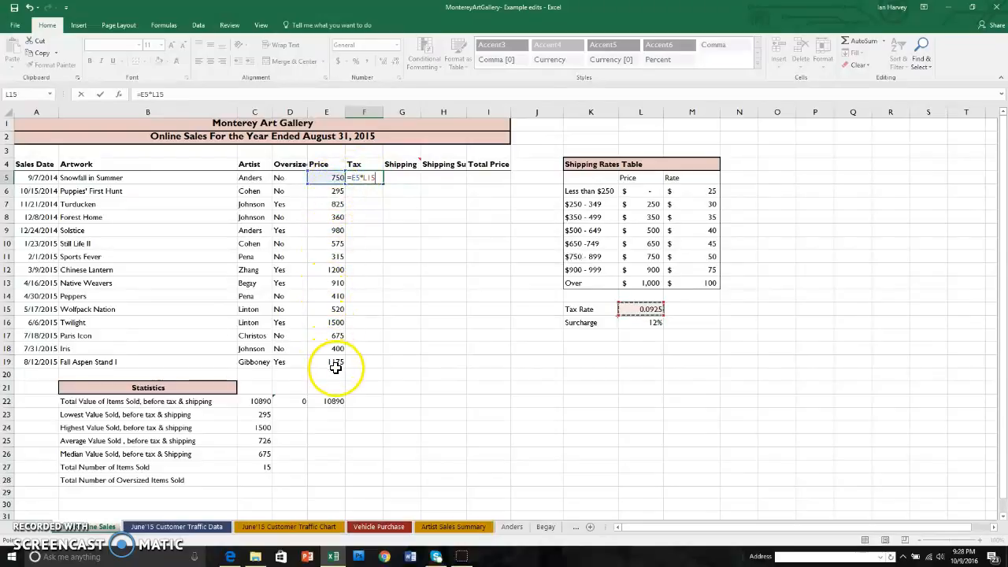
{"action": "left_click", "coordinate": [368, 177]}
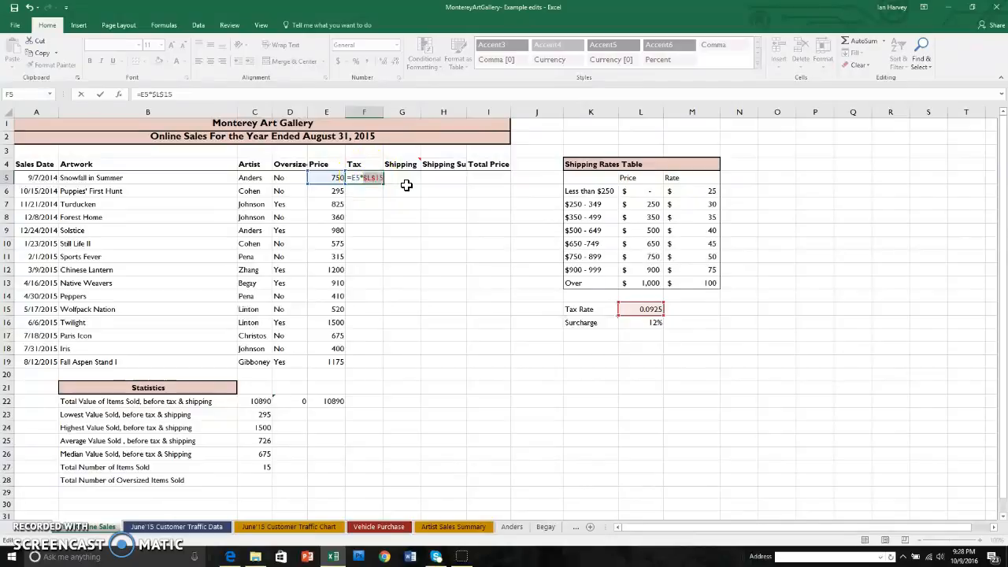
{"action": "key", "text": "Return"}
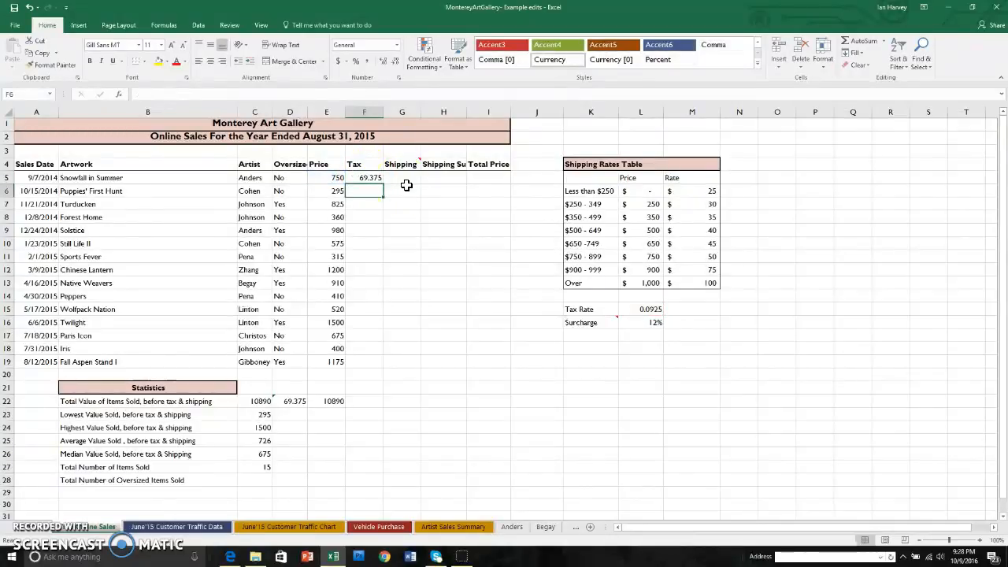
Fill the Tax formula from F5 down to F19 and examine the cell references in the copy in F9
{"action": "left_click", "coordinate": [373, 177]}
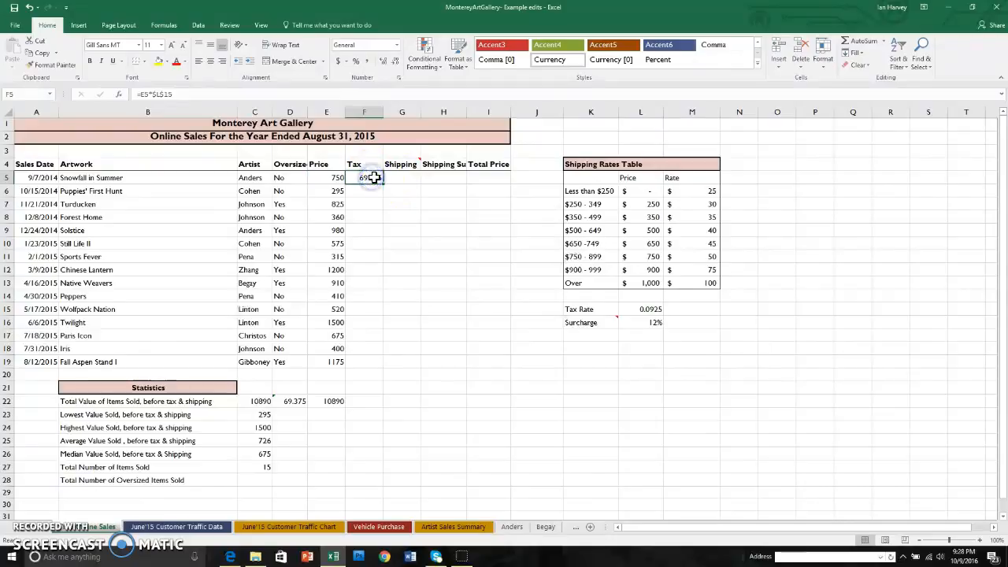
{"action": "left_click_drag", "start_coordinate": [384, 182], "coordinate": [379, 371]}
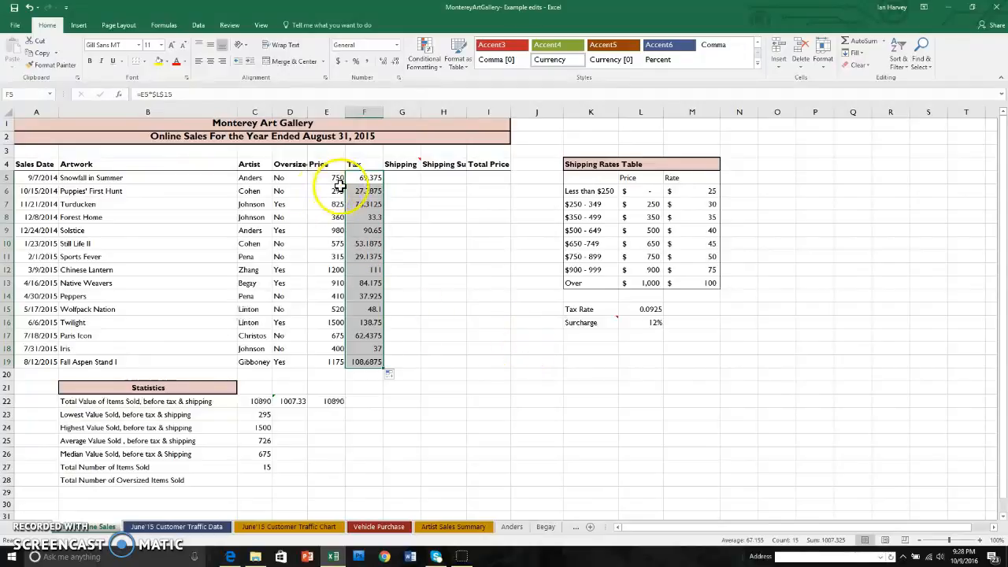
{"action": "left_click", "coordinate": [480, 380]}
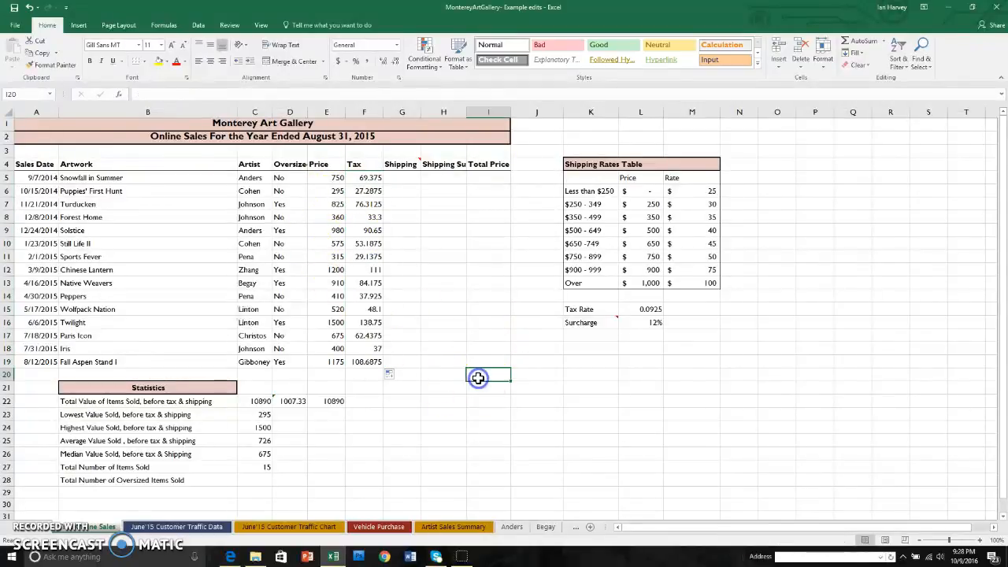
{"action": "double_click", "coordinate": [376, 230]}
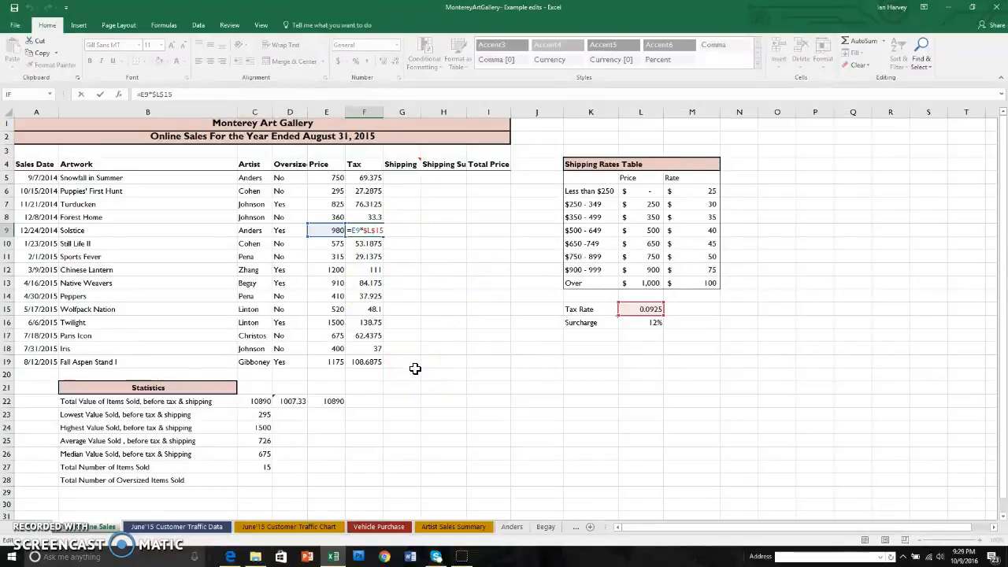
{"action": "key", "text": "ctrl+Return"}
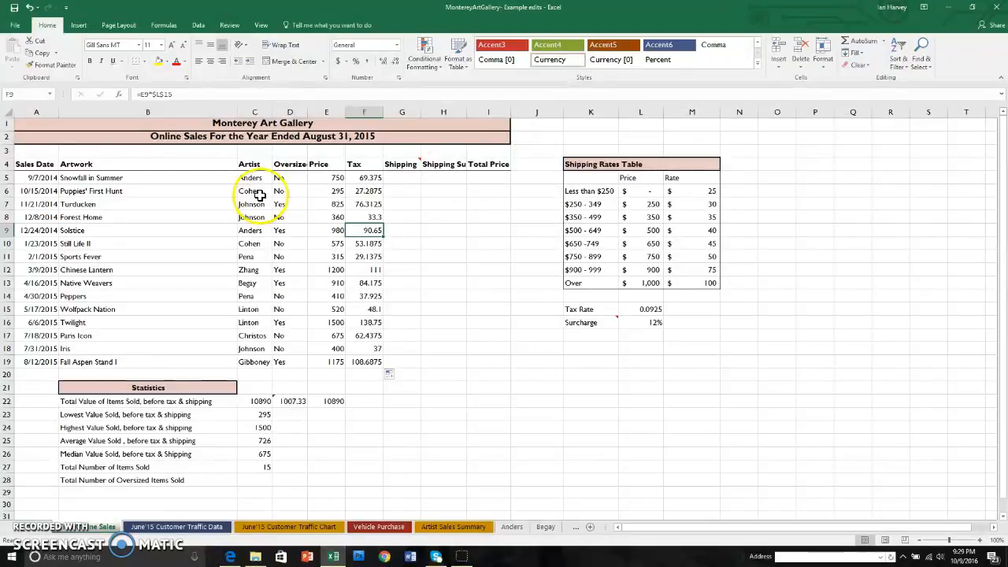
Start an IF function in H5 of the shipping surcharge column with the logical test D5="Yes"
{"action": "left_click", "coordinate": [447, 180]}
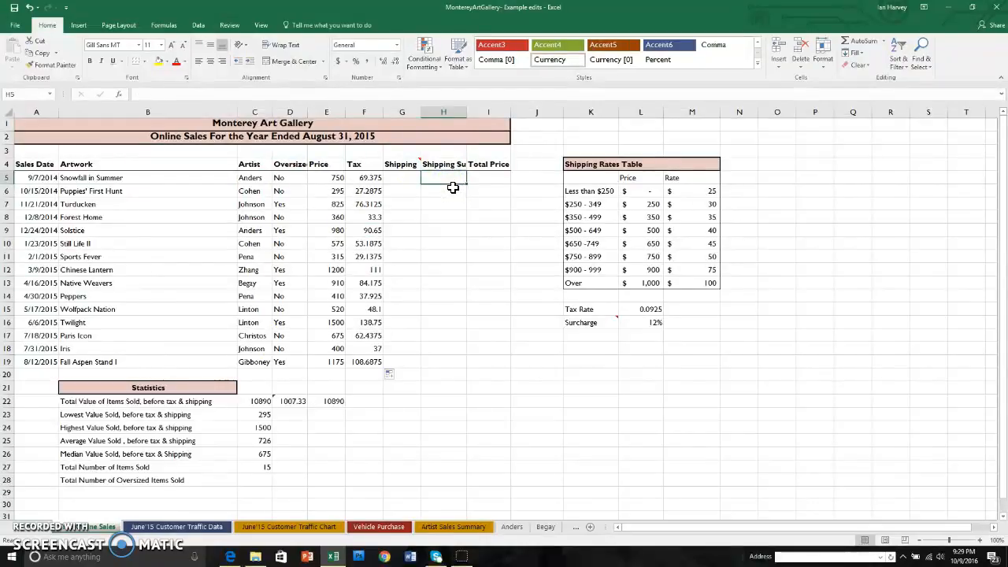
{"action": "type", "text": "="}
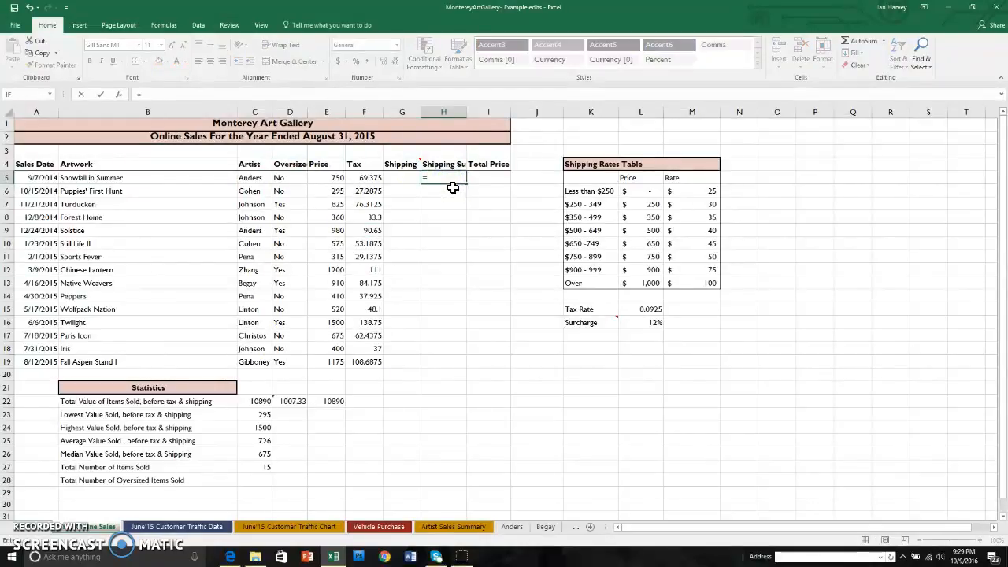
{"action": "left_click", "coordinate": [165, 25]}
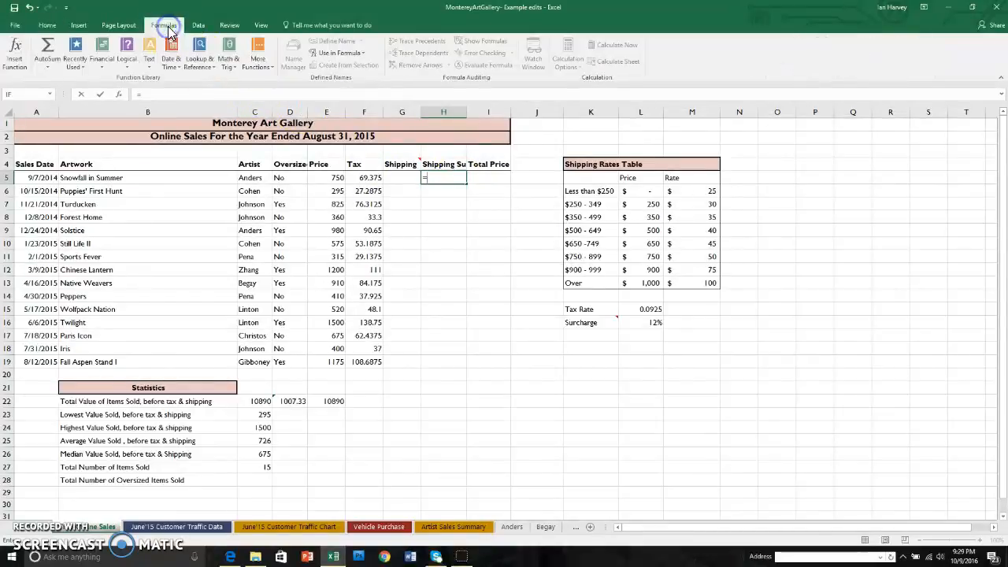
{"action": "left_click", "coordinate": [128, 60]}
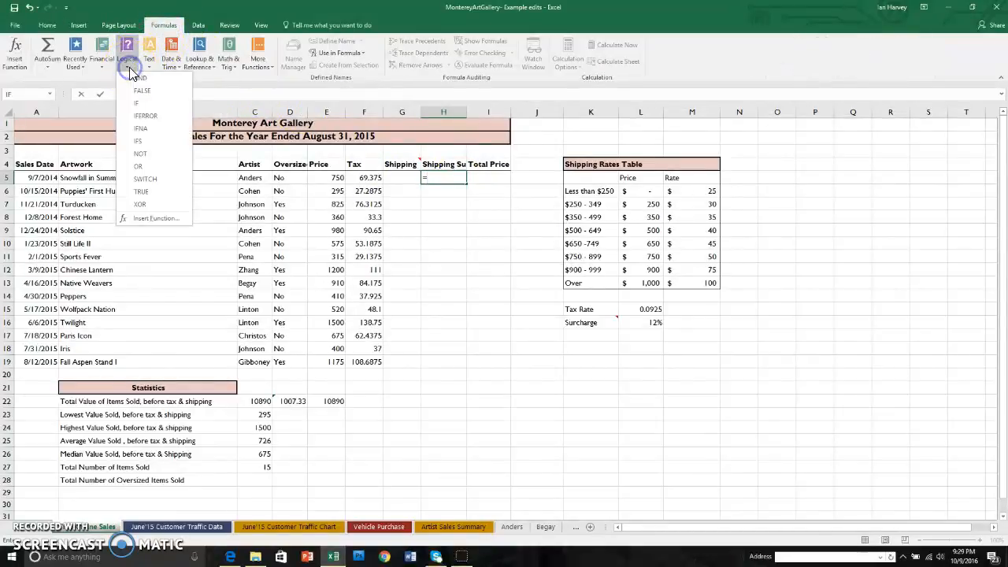
{"action": "left_click", "coordinate": [141, 104]}
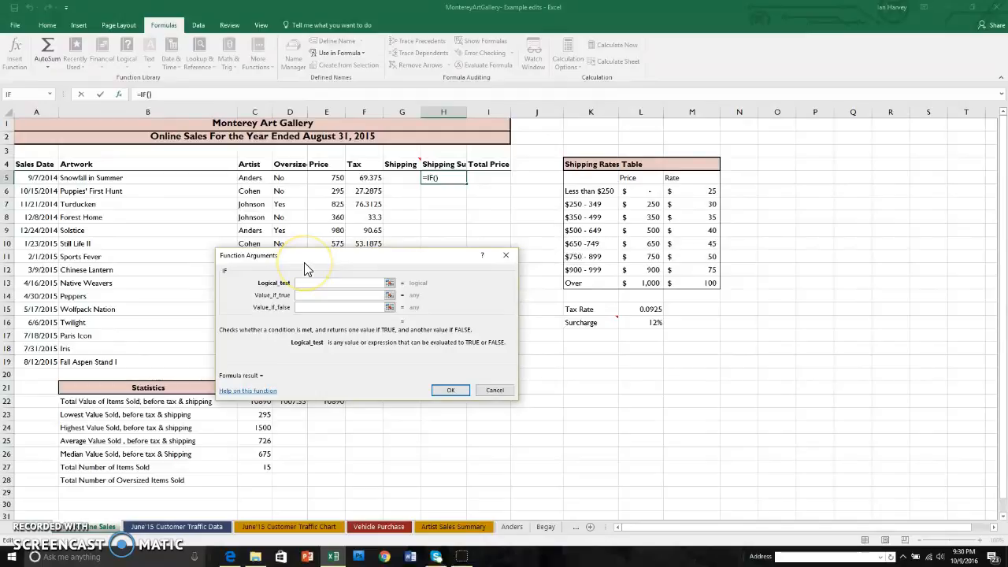
{"action": "type", "text": "D5=\"Yes"}
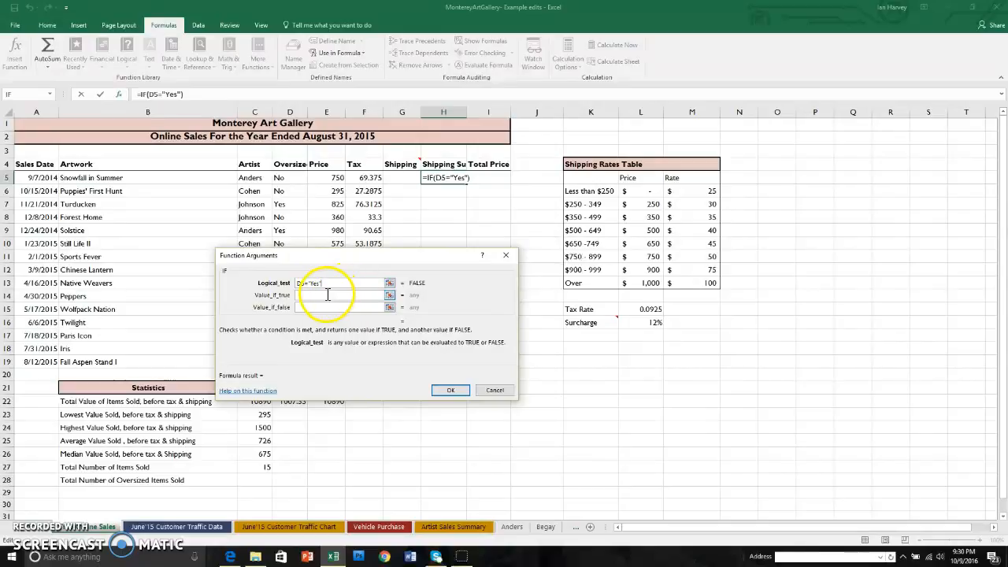
Set the IF function's value if true to the price times an absolute reference to the surcharge rate, E5*$L$16
{"action": "left_click", "coordinate": [320, 295]}
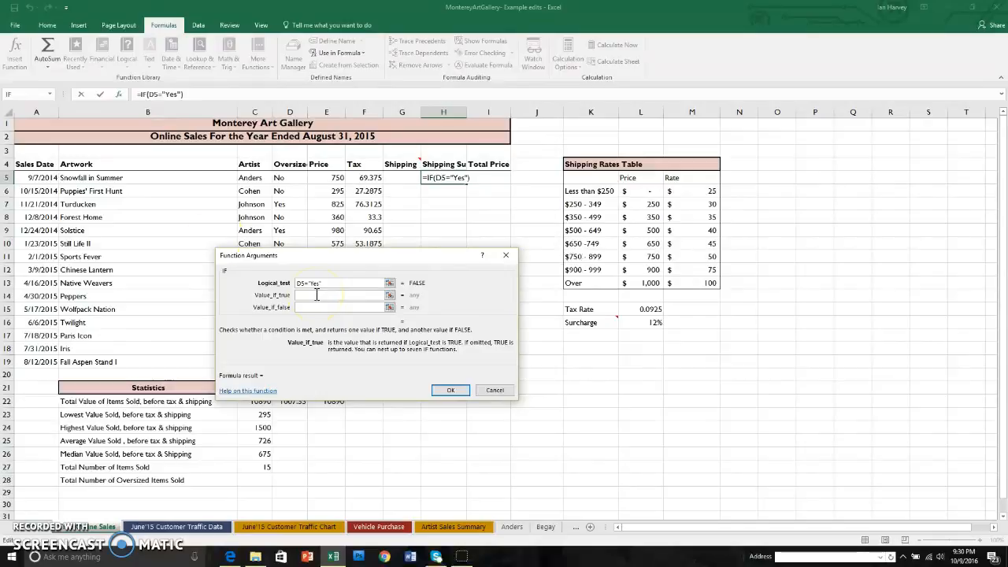
{"action": "left_click", "coordinate": [332, 178]}
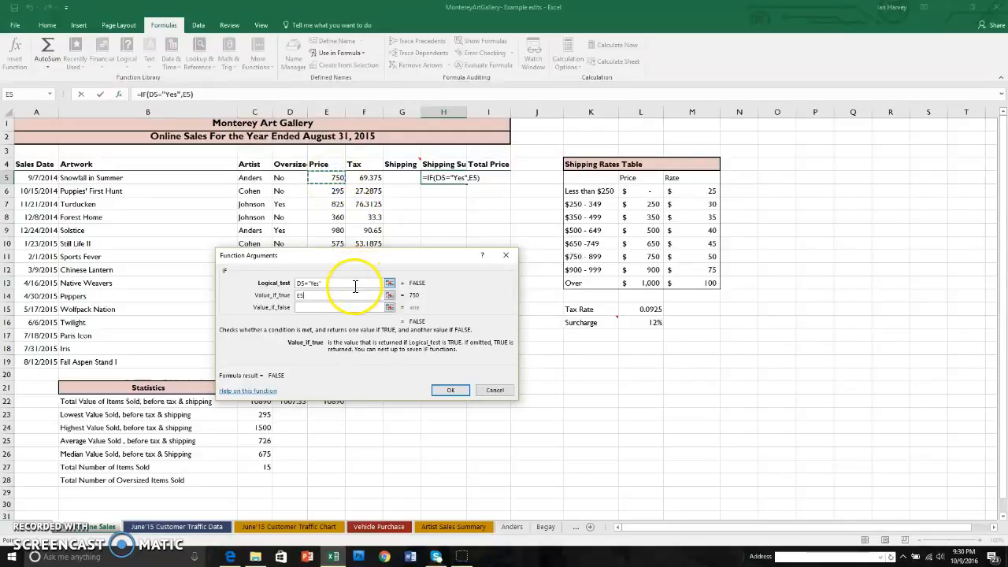
{"action": "type", "text": "*"}
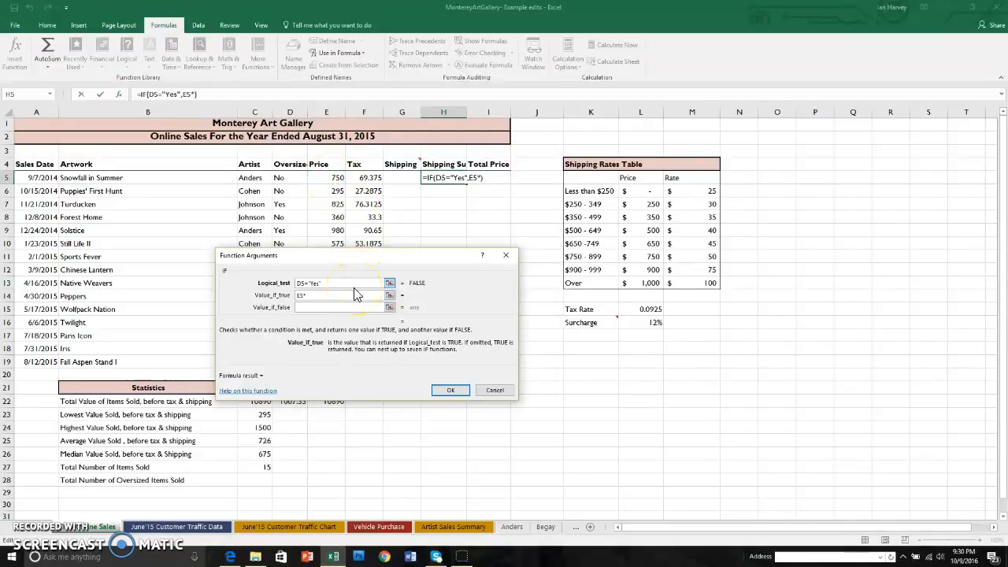
{"action": "left_click", "coordinate": [652, 325]}
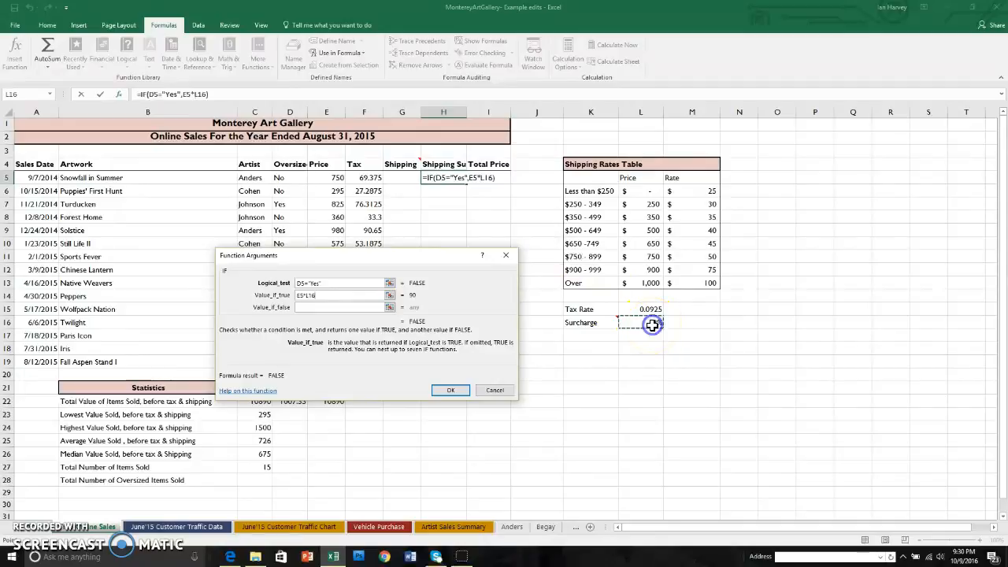
{"action": "left_click", "coordinate": [312, 298]}
{"action": "left_click", "coordinate": [359, 307]}
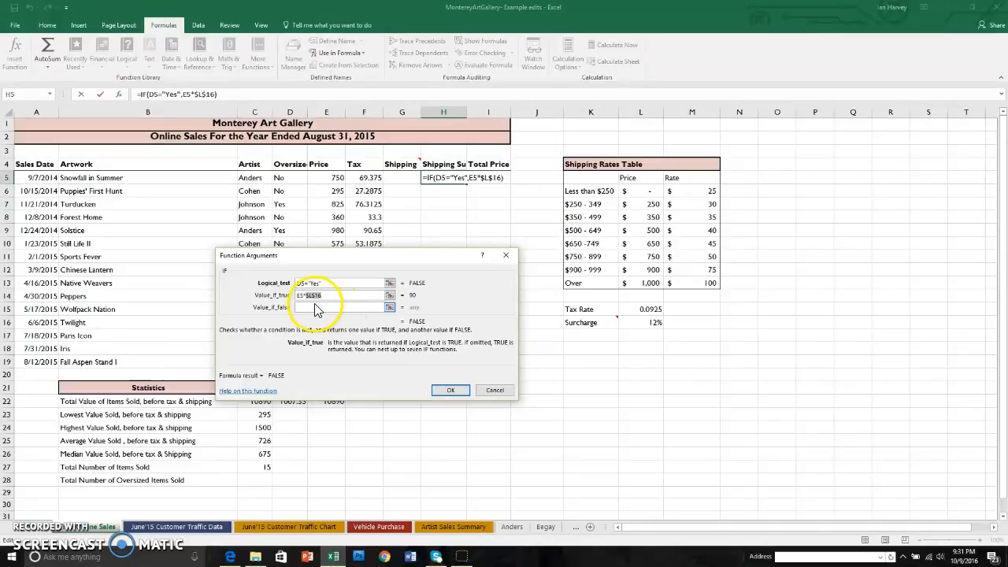
Set the IF function's value if false to 0 and fill the surcharge formula from H5 down to H19
{"action": "left_click", "coordinate": [318, 307]}
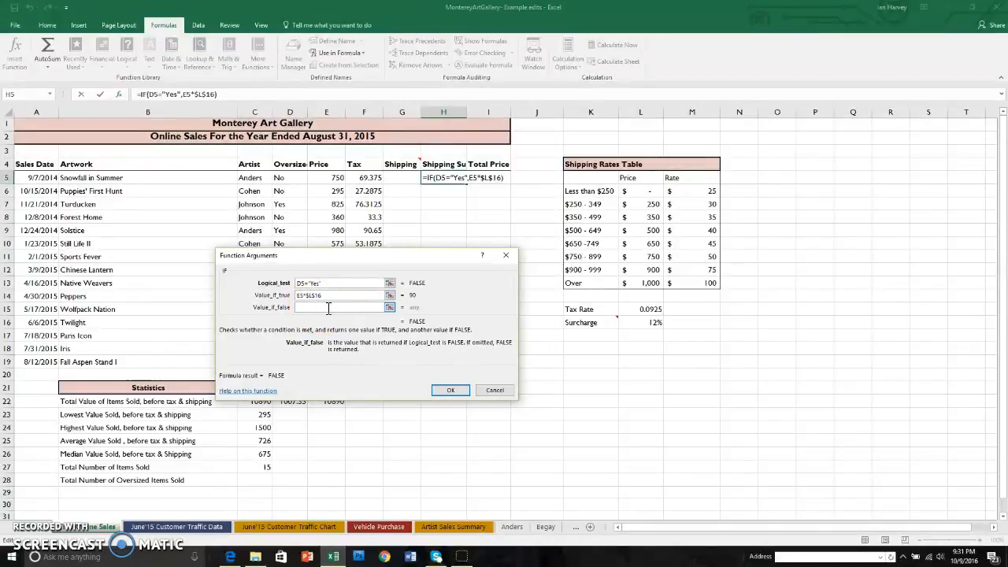
{"action": "type", "text": "0"}
{"action": "left_click", "coordinate": [452, 391]}
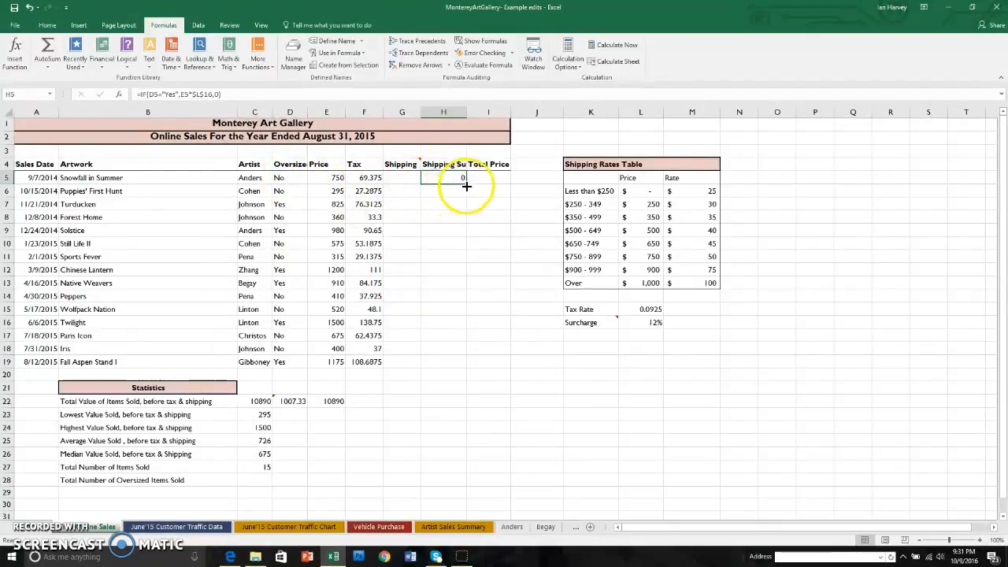
{"action": "left_click_drag", "start_coordinate": [466, 183], "coordinate": [461, 366]}
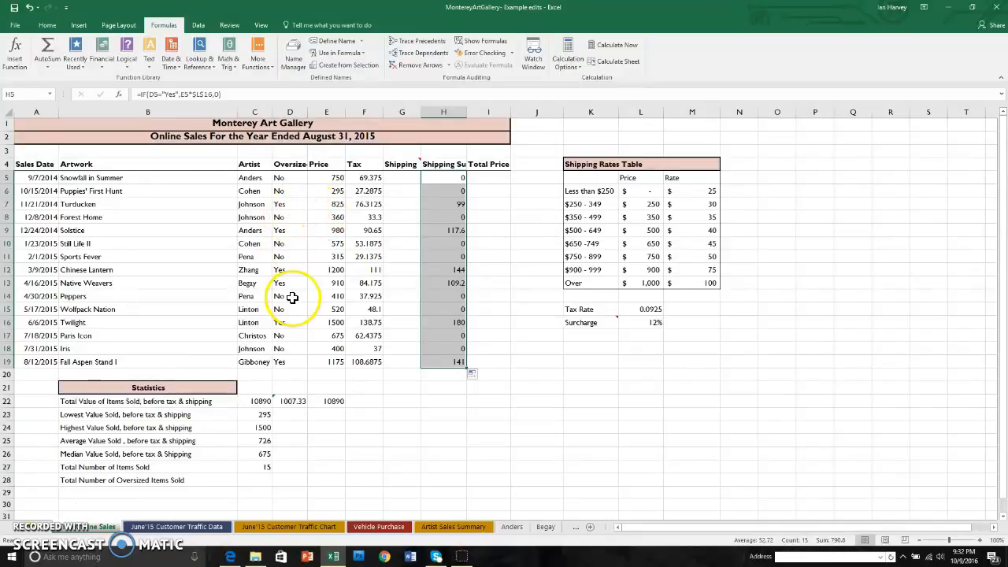
Test the surcharge formula by changing the Oversize entry in D5 to Yes, and undo that change
{"action": "left_click", "coordinate": [289, 178]}
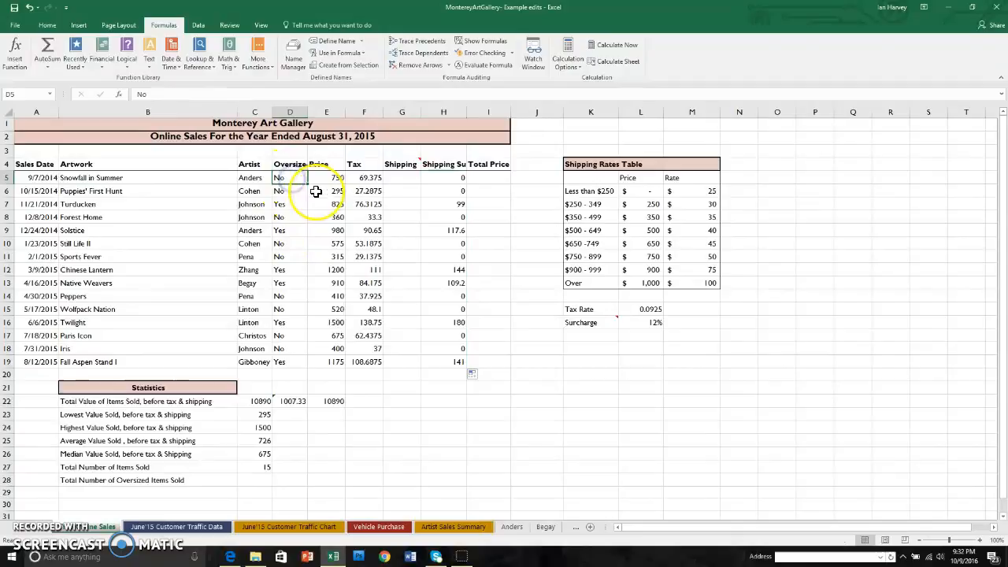
{"action": "type", "text": "yes"}
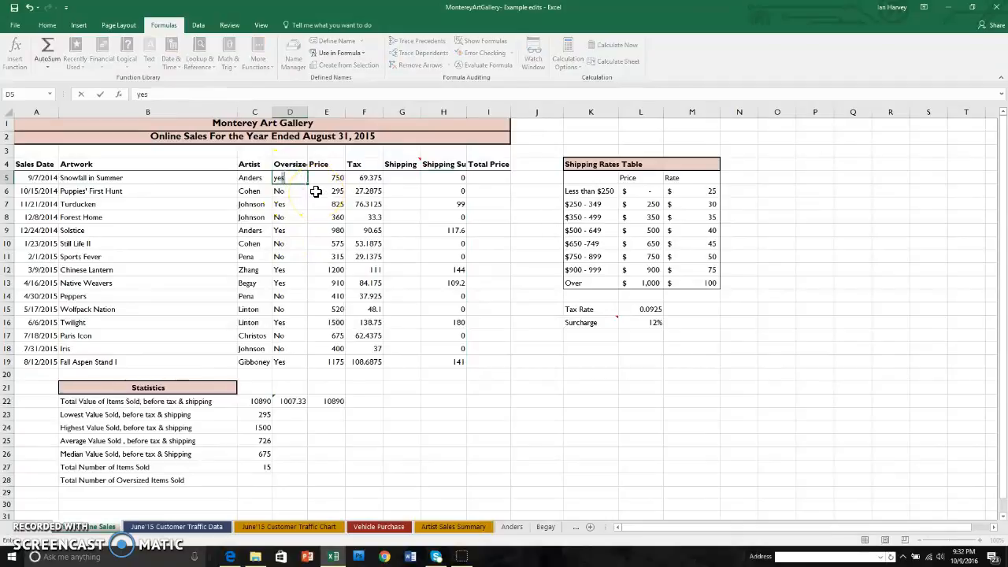
{"action": "key", "text": "Return"}
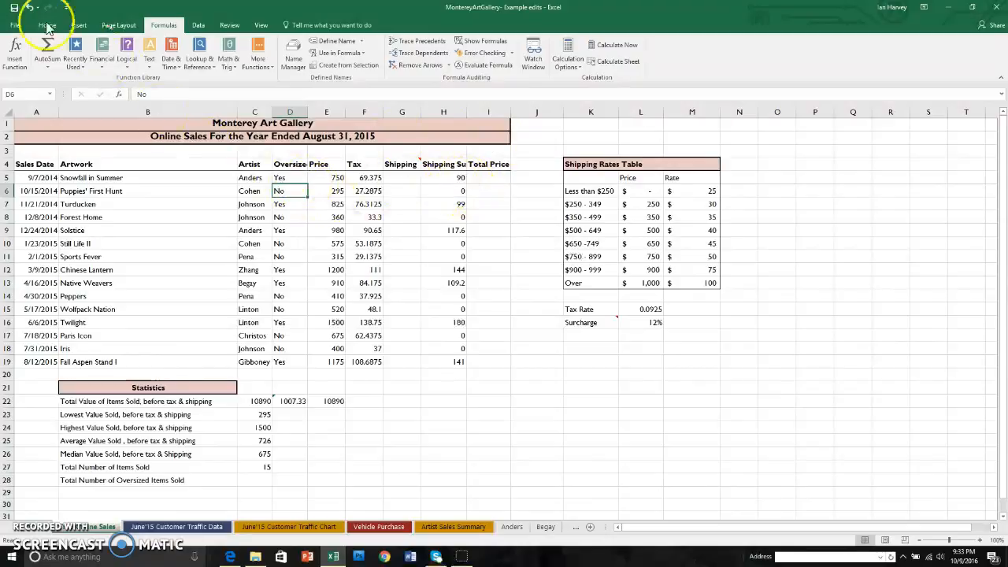
{"action": "left_click", "coordinate": [28, 7]}
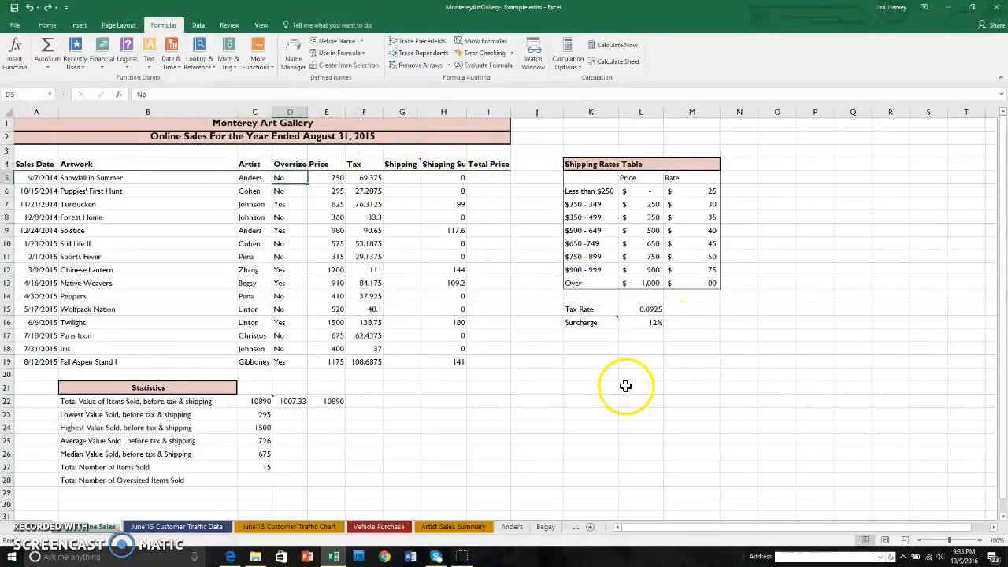